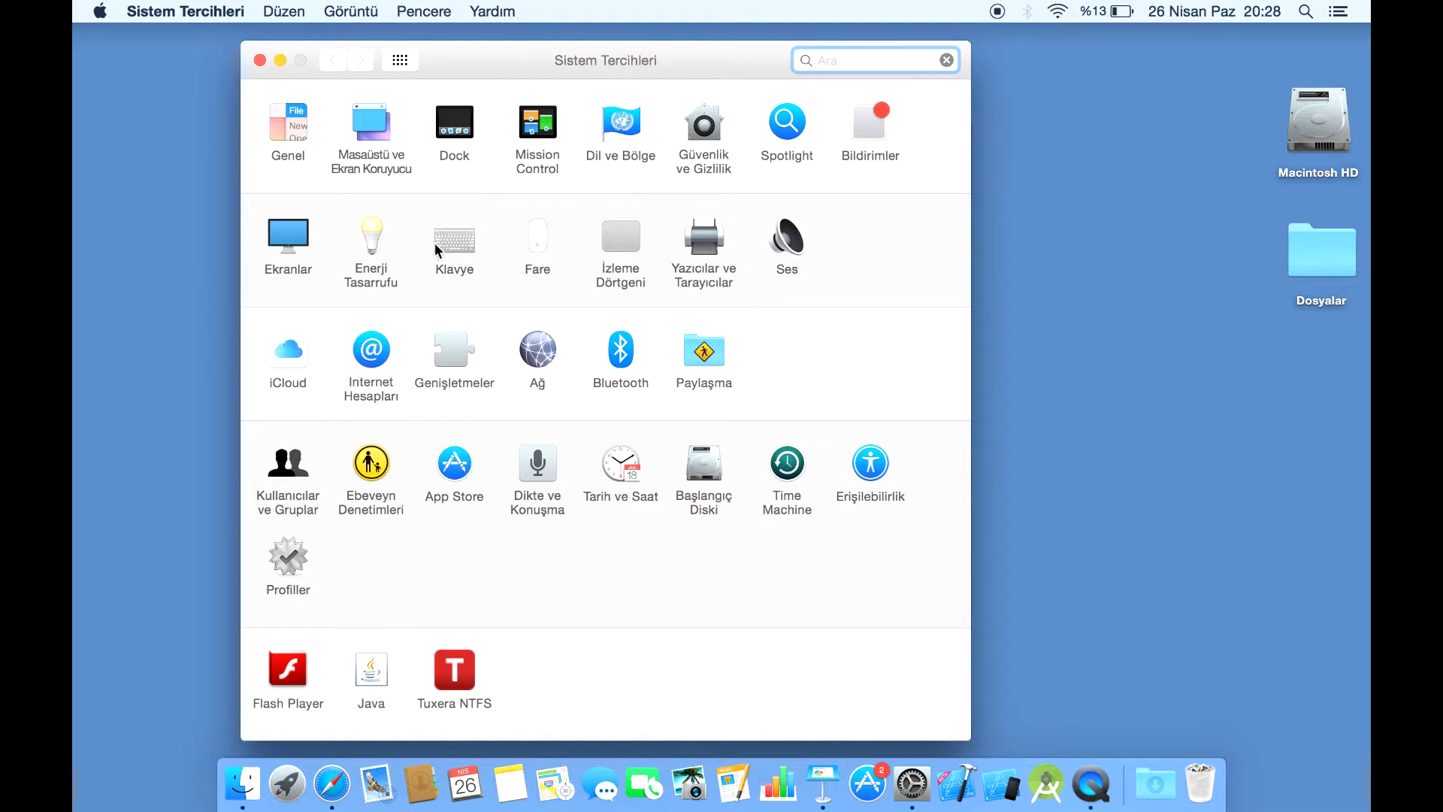
Open the Klavye preferences and review the keyboard, Metin replacement and Kestirmeler settings
{"action": "left_click", "coordinate": [454, 243]}
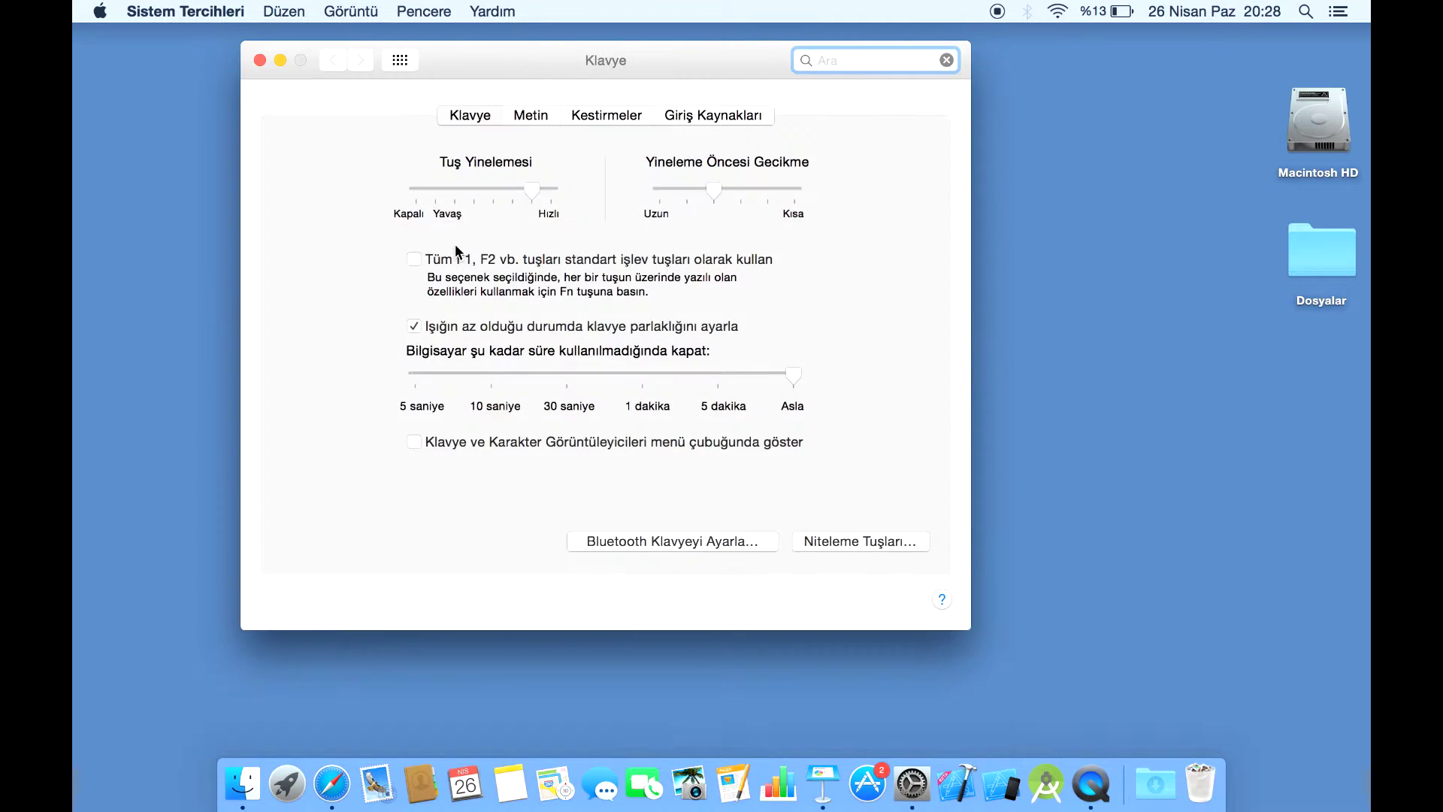
{"action": "left_click_drag", "start_coordinate": [478, 54], "coordinate": [466, 71]}
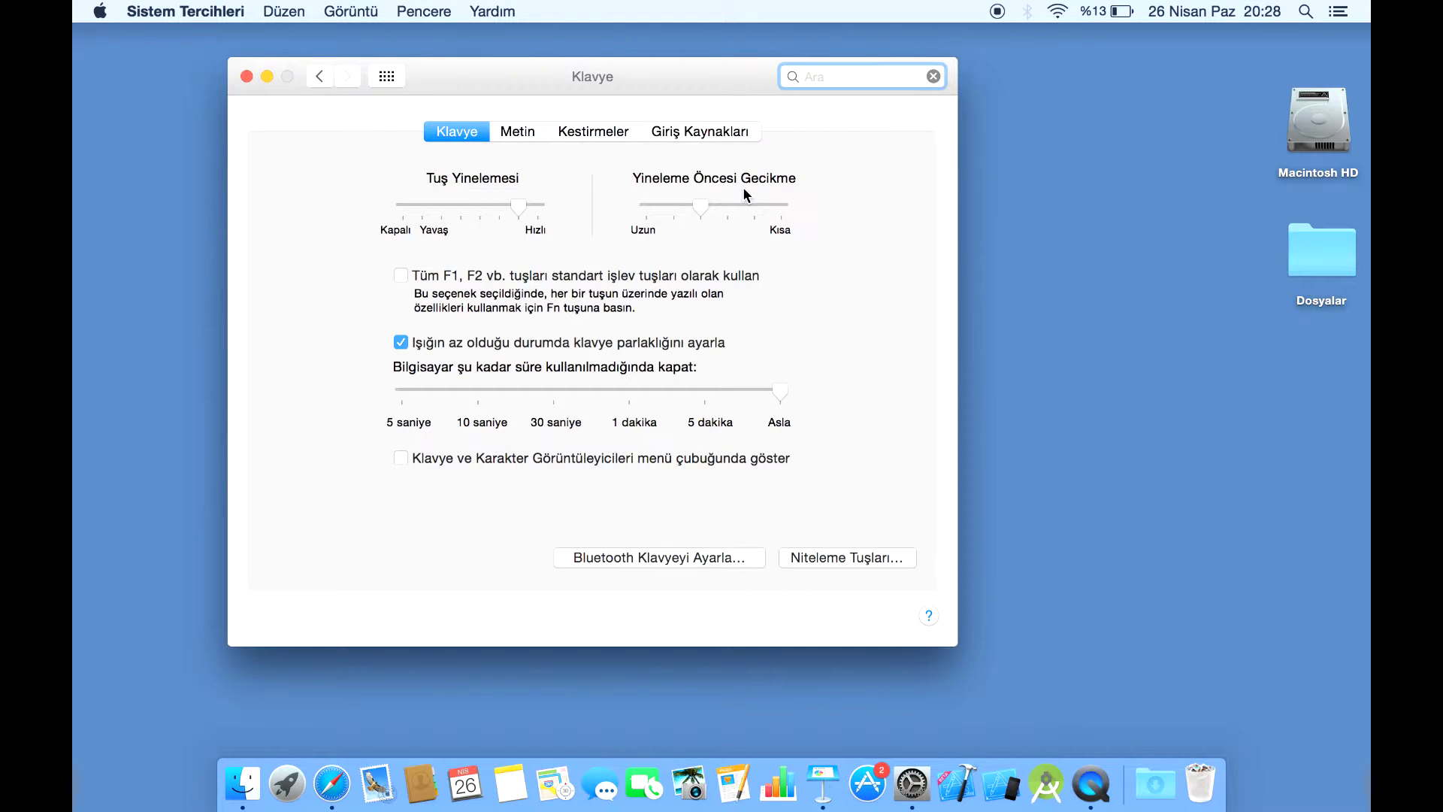
{"action": "left_click", "coordinate": [521, 131]}
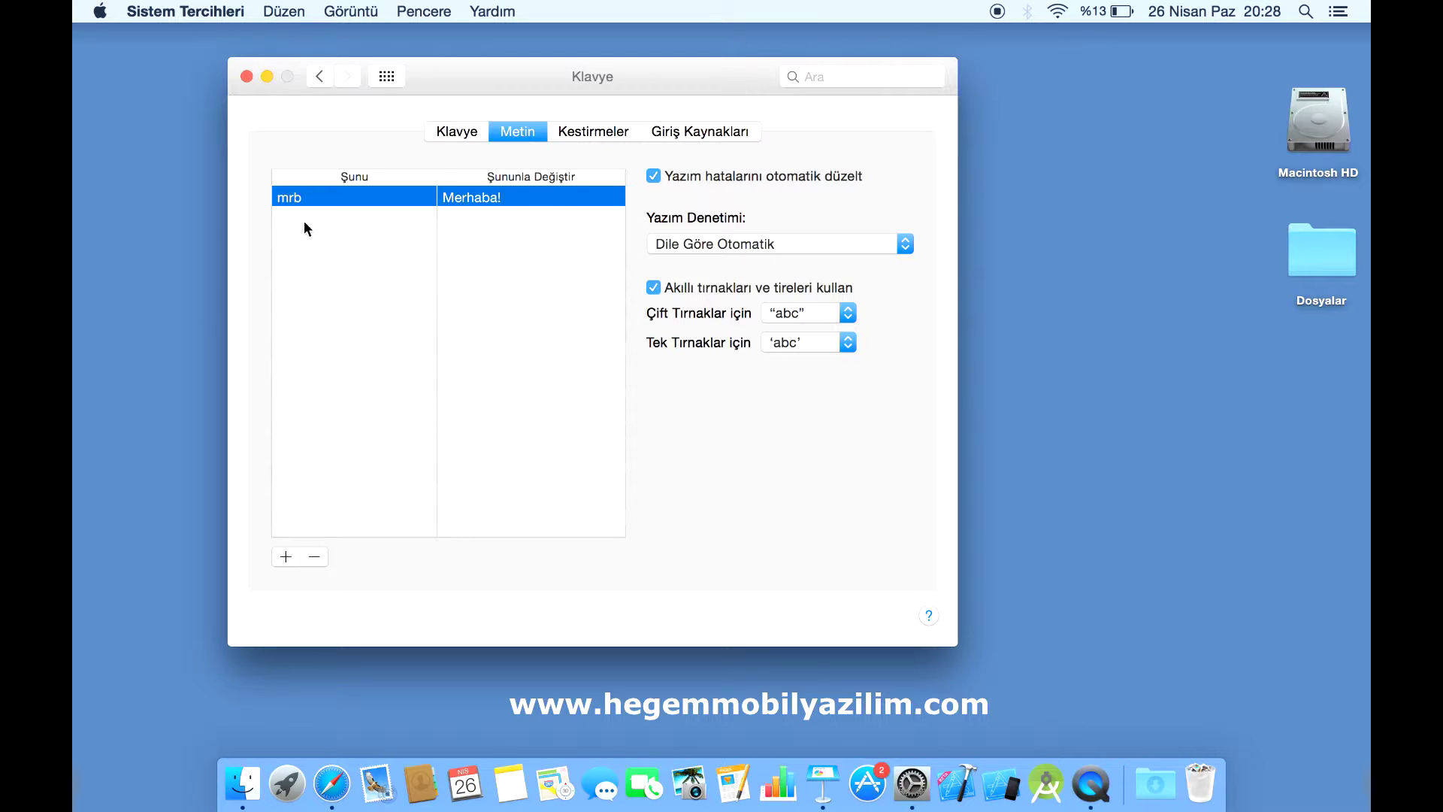
{"action": "left_click", "coordinate": [606, 139]}
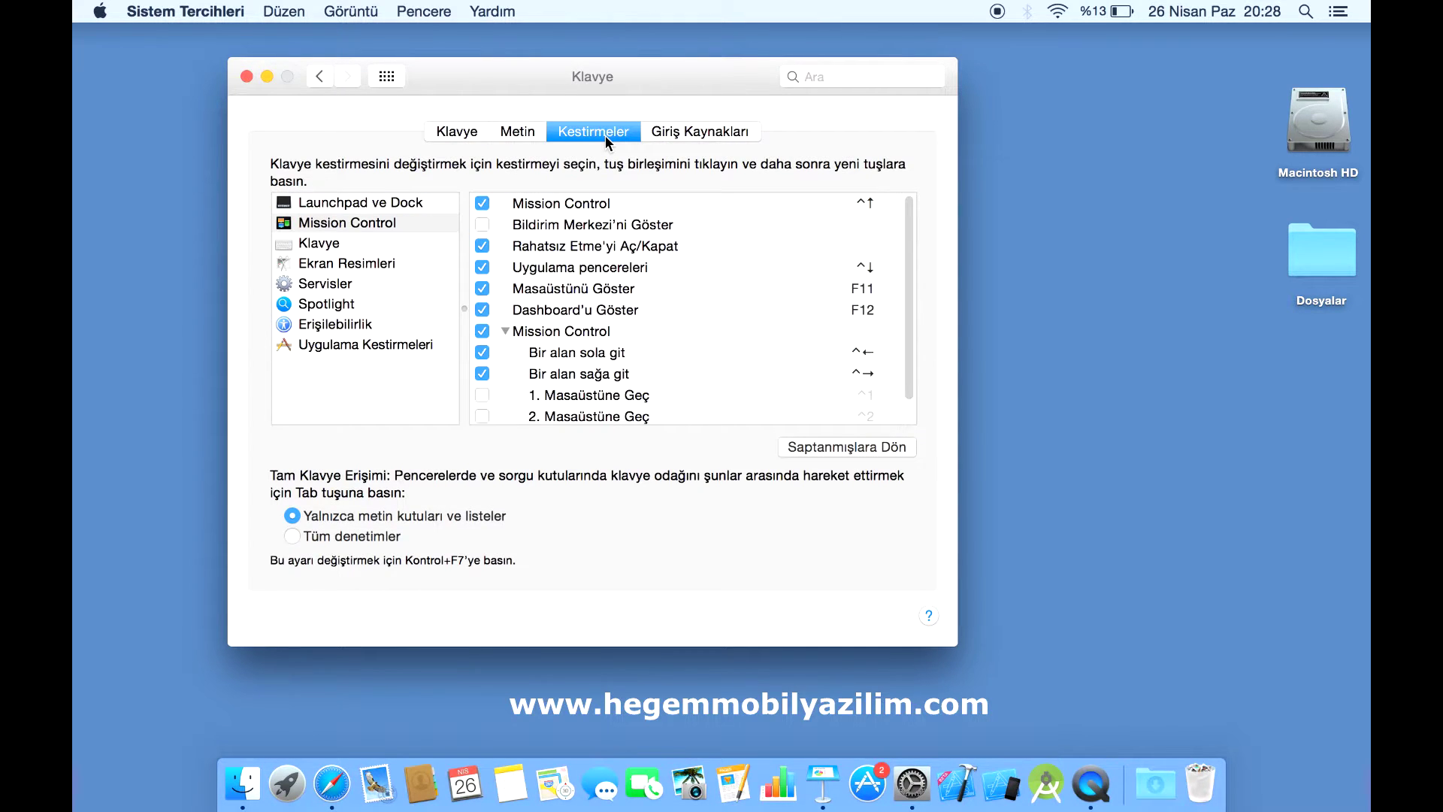
{"action": "mouse_move", "coordinate": [915, 269]}
{"action": "left_mouse_down"}
{"action": "mouse_move", "coordinate": [914, 328]}
{"action": "mouse_move", "coordinate": [913, 250]}
{"action": "left_mouse_up"}
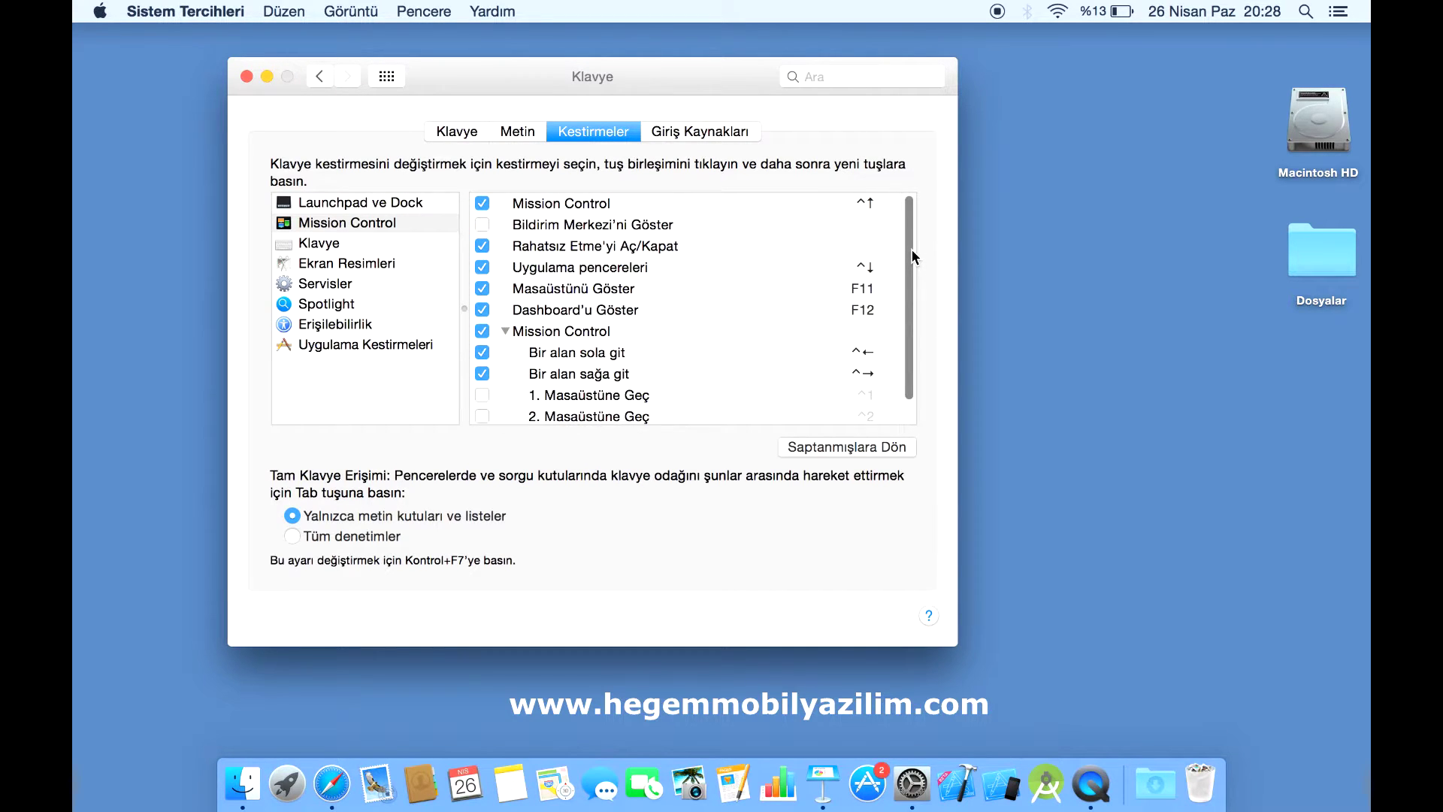
Find İngilizce among the available input sources and add its ABD keyboard layout alongside Türkçe - QWERTY PC
{"action": "left_click", "coordinate": [691, 139]}
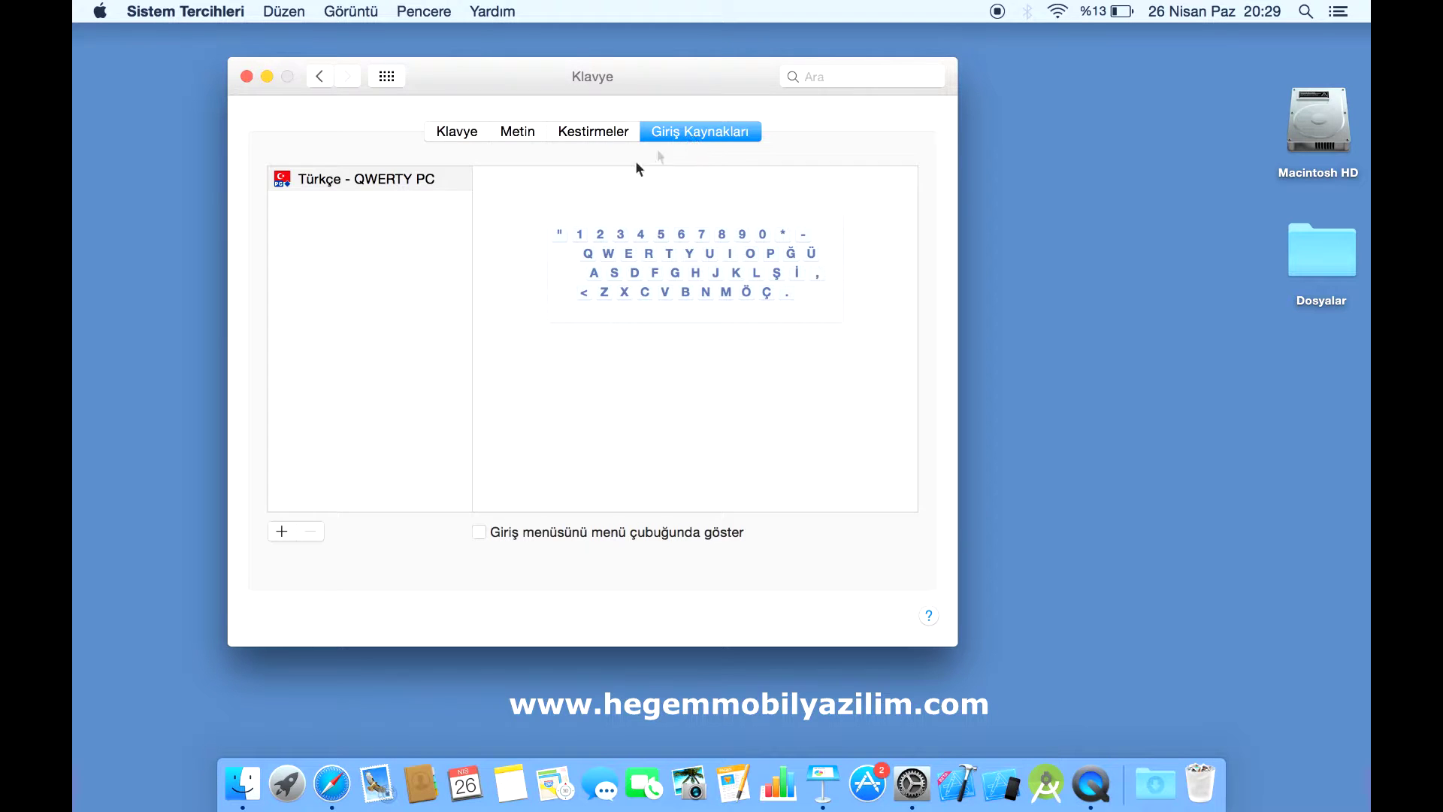
{"action": "left_click", "coordinate": [282, 532]}
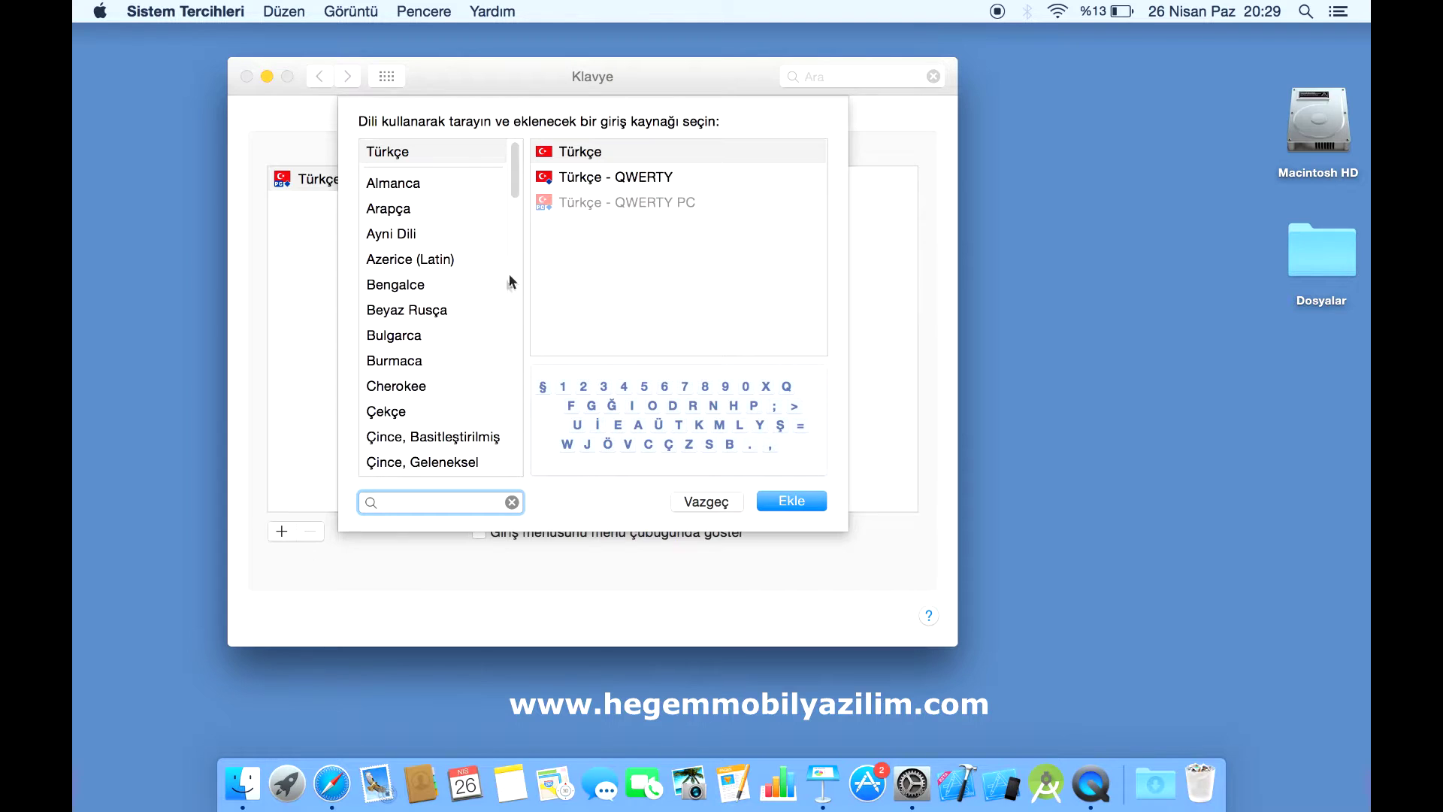
{"action": "type", "text": "ingili"}
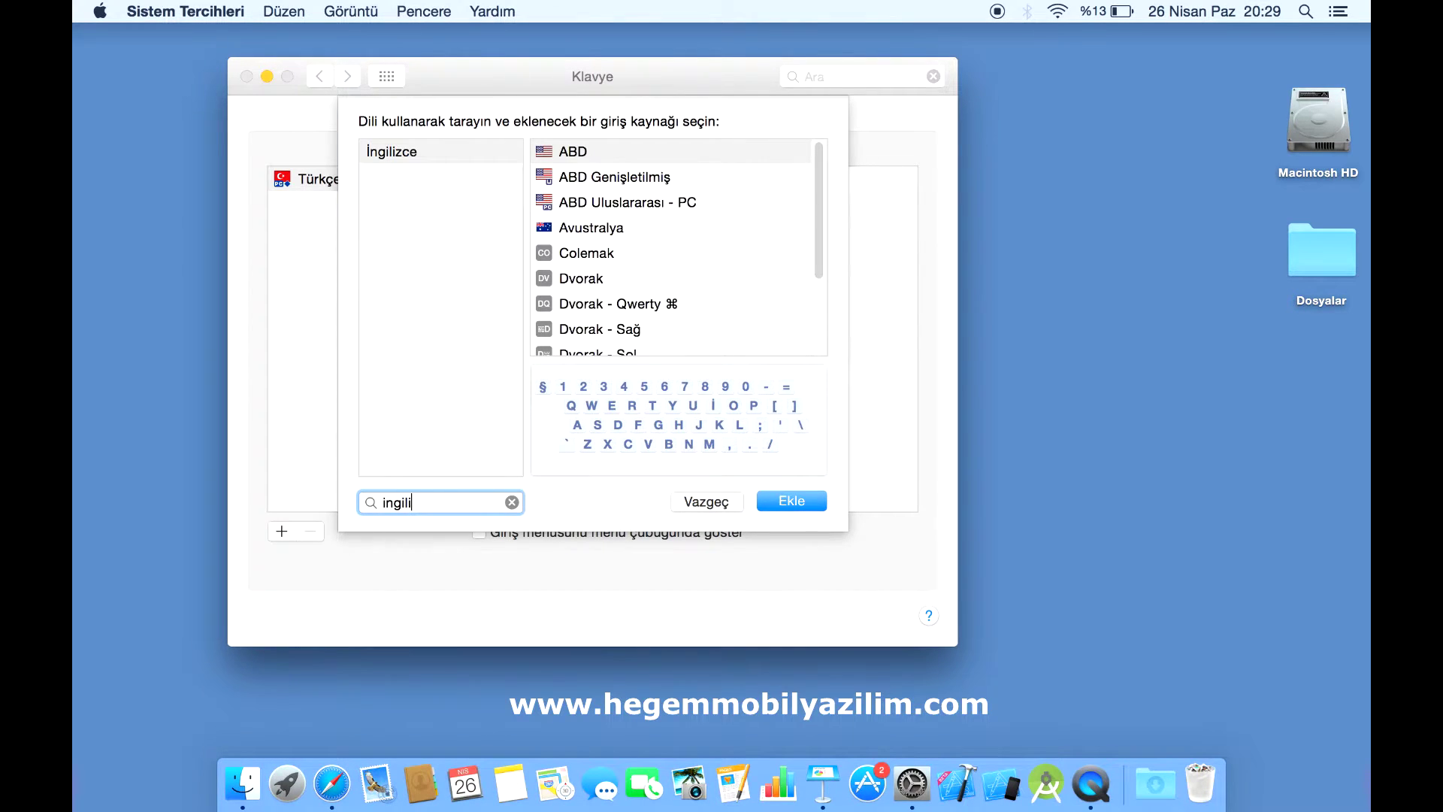
{"action": "left_click", "coordinate": [423, 150]}
{"action": "scroll", "coordinate": [821, 238], "scroll_direction": "down", "scroll_amount": 1}
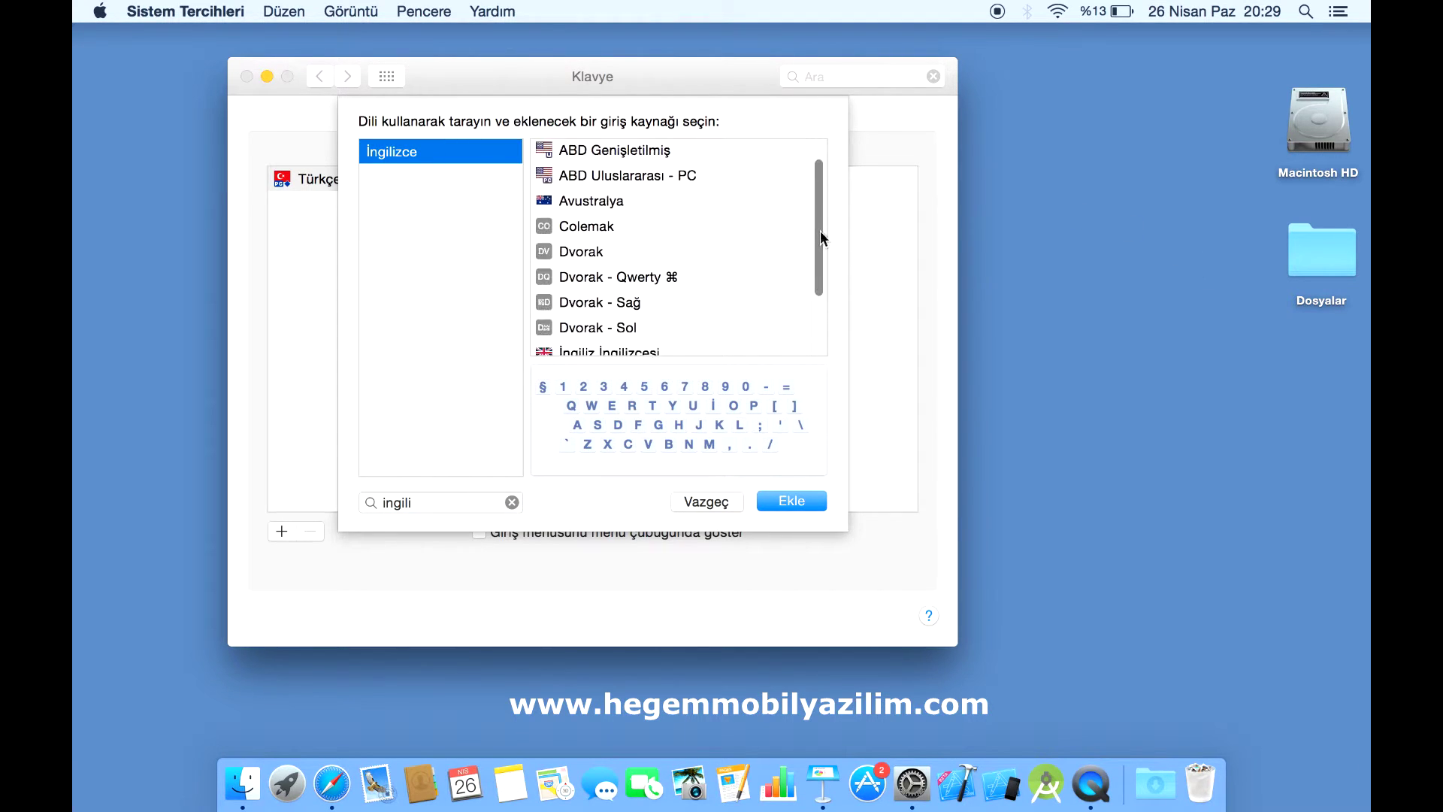
{"action": "scroll", "coordinate": [821, 256], "scroll_direction": "down", "scroll_amount": 3}
{"action": "scroll", "coordinate": [805, 196], "scroll_direction": "up", "scroll_amount": 5}
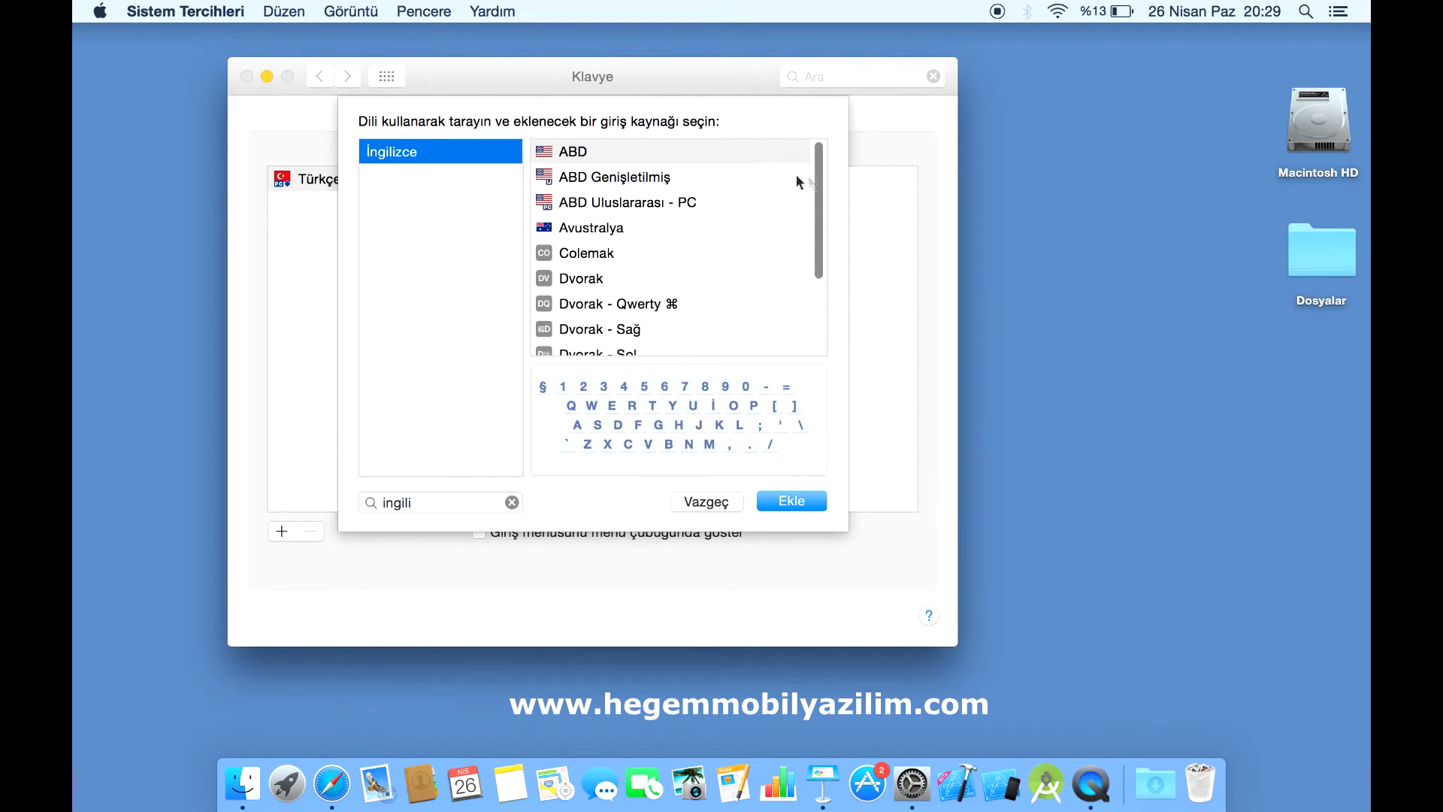
{"action": "left_click", "coordinate": [591, 152]}
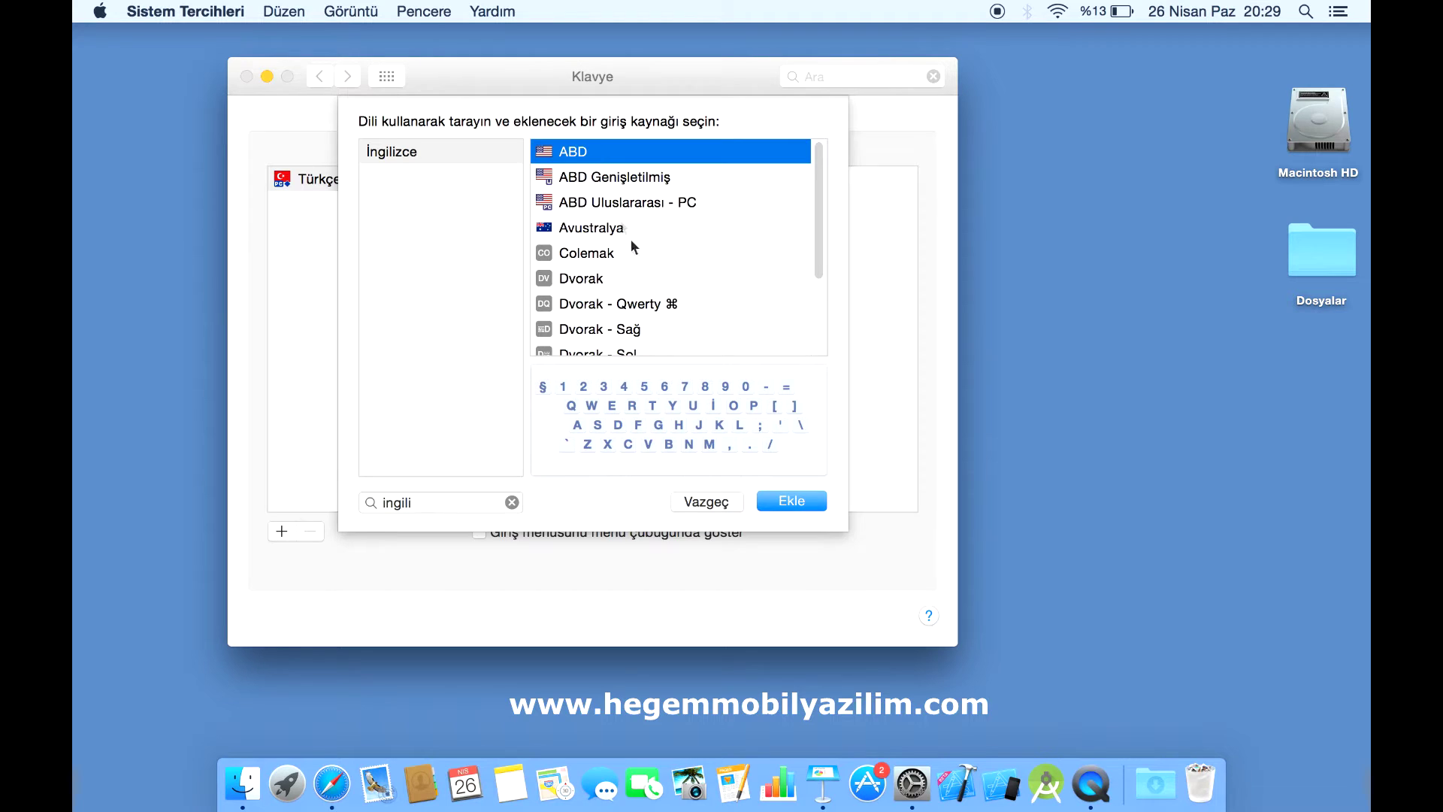
{"action": "left_click", "coordinate": [796, 503]}
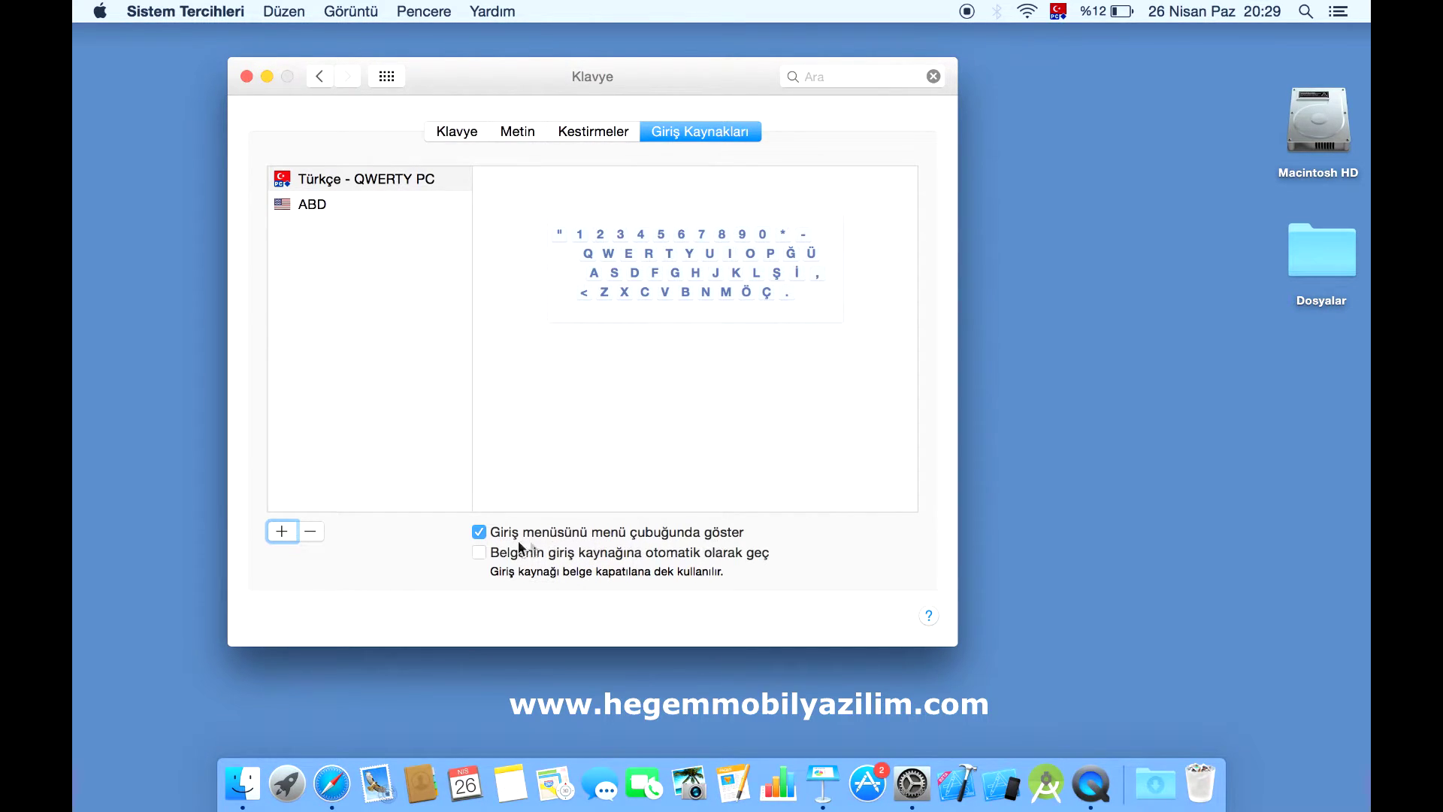
Toggle the input menu's display in the menu bar off and back on, and view the input sources it offers
{"action": "left_click", "coordinate": [476, 534]}
{"action": "left_click", "coordinate": [478, 535]}
{"action": "left_click", "coordinate": [1065, 23]}
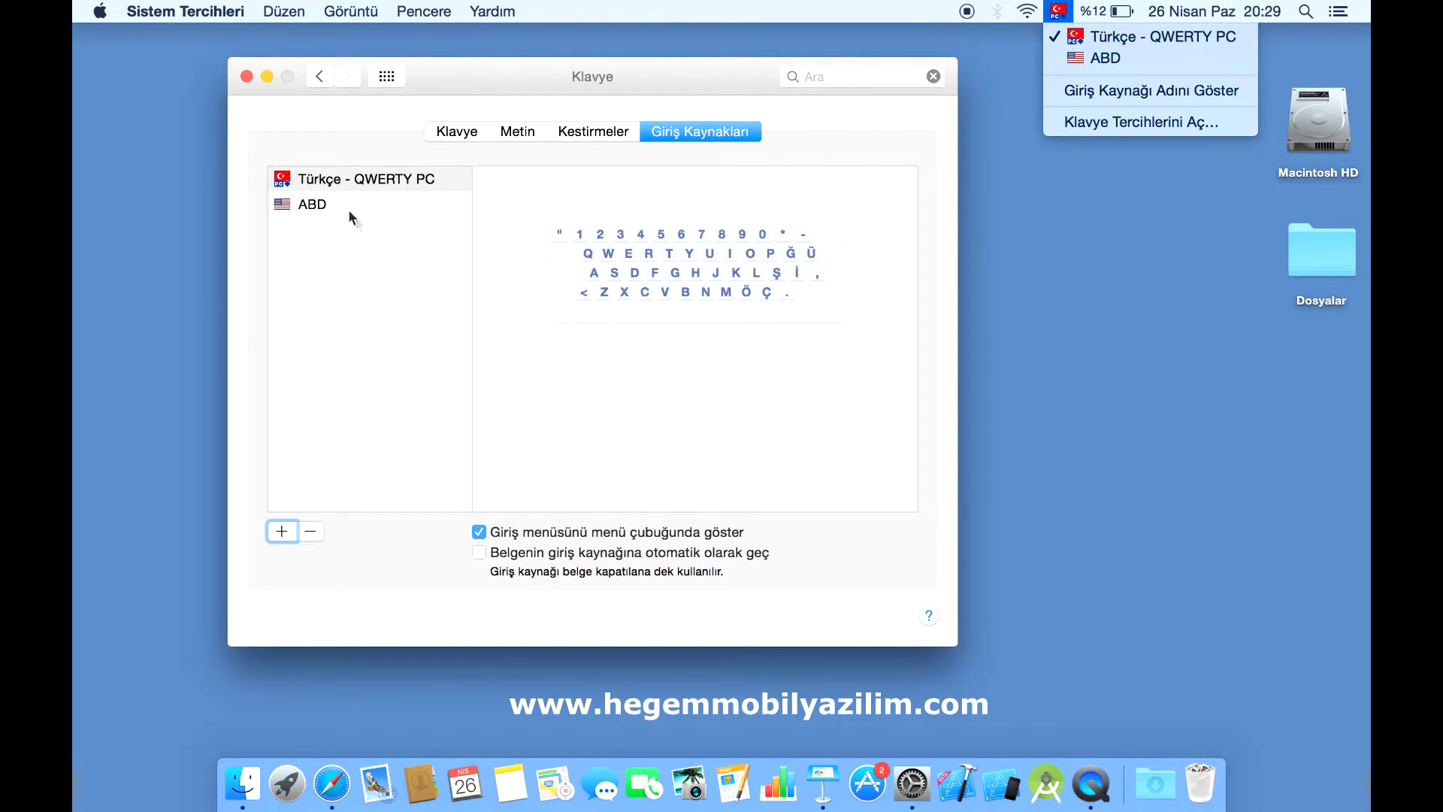
{"action": "left_click", "coordinate": [248, 75]}
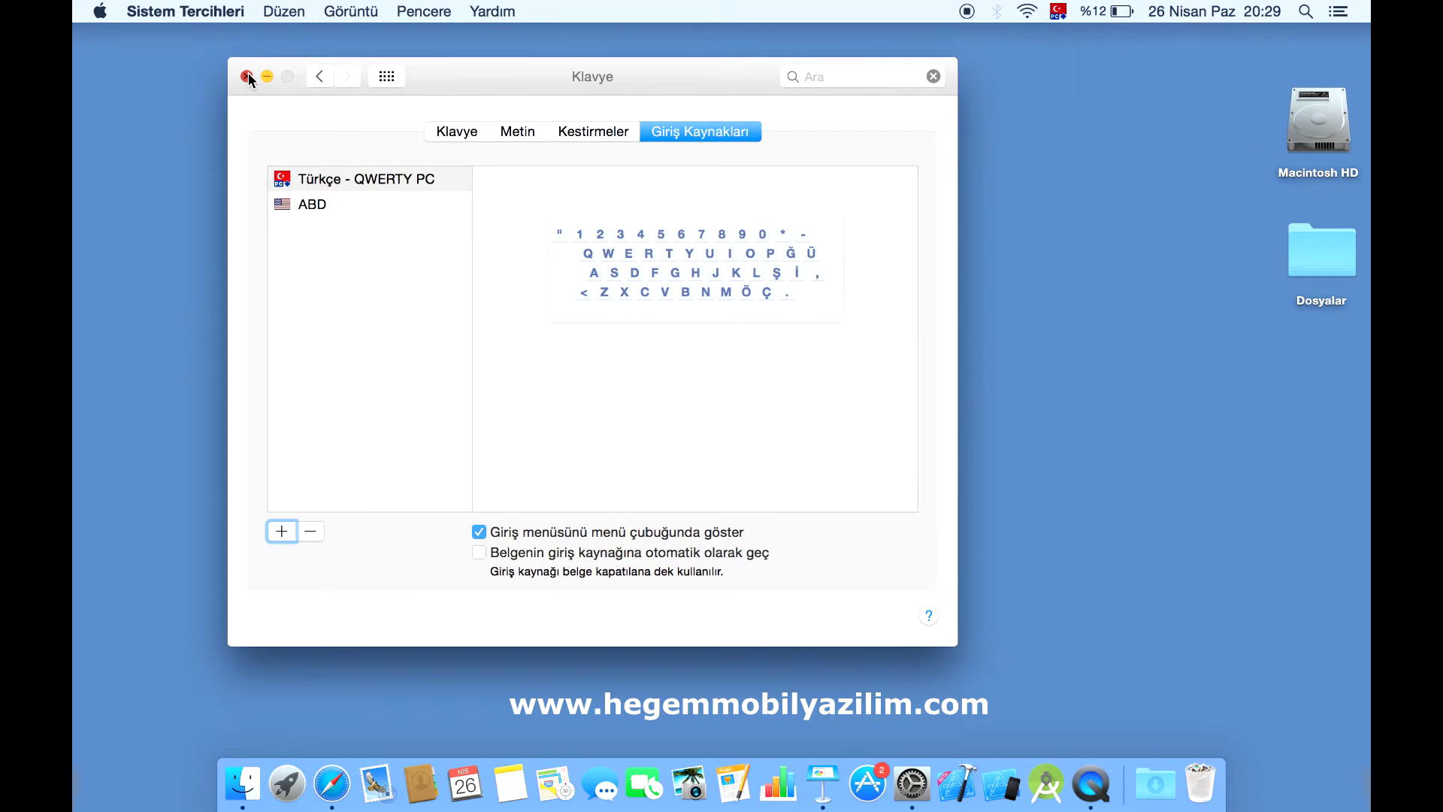
{"action": "left_click", "coordinate": [248, 75]}
Reopen Sistem Tercihleri and look through the Fare settings and the Bluetooth mouse setup
{"action": "left_click", "coordinate": [100, 16]}
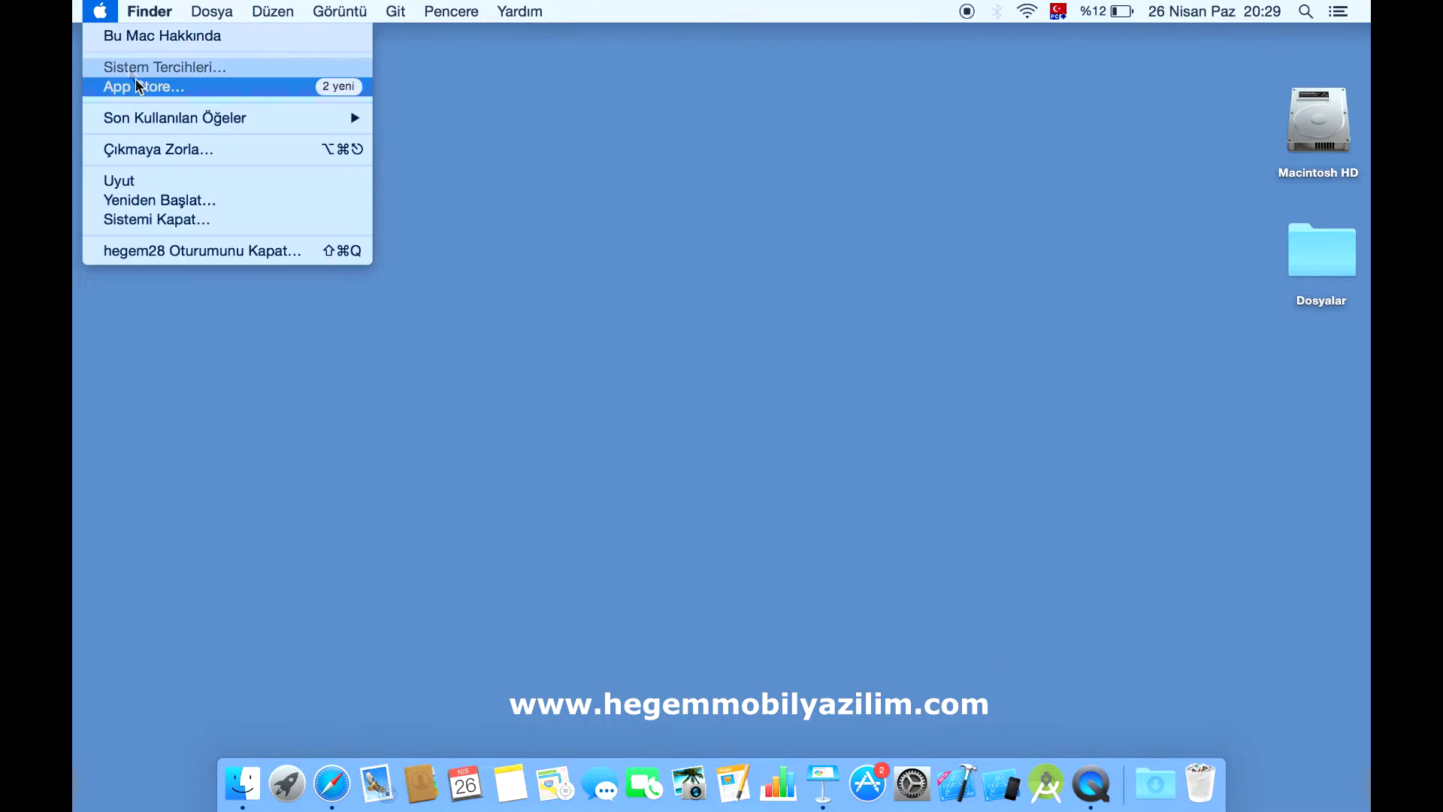
{"action": "left_click", "coordinate": [177, 69]}
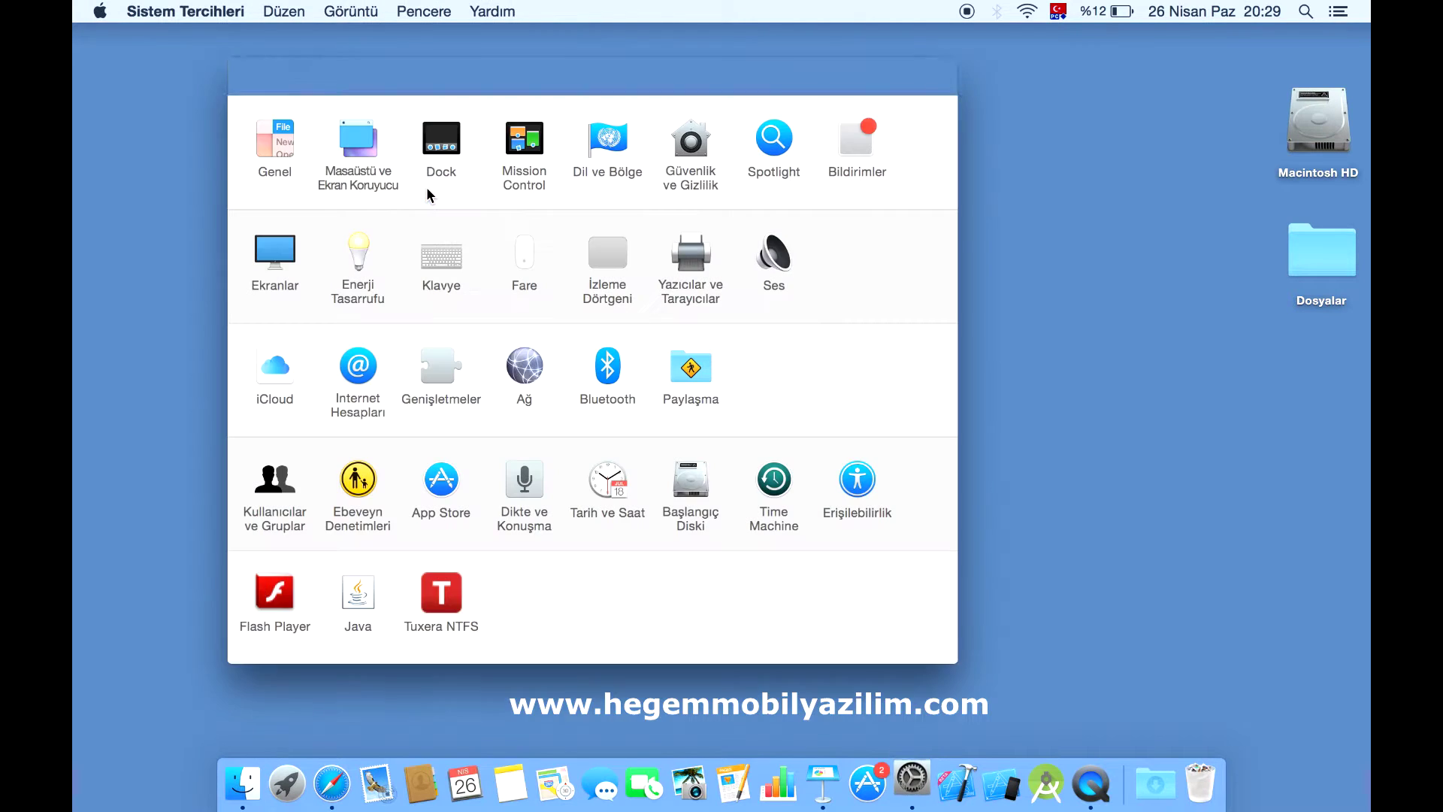
{"action": "left_click", "coordinate": [526, 256]}
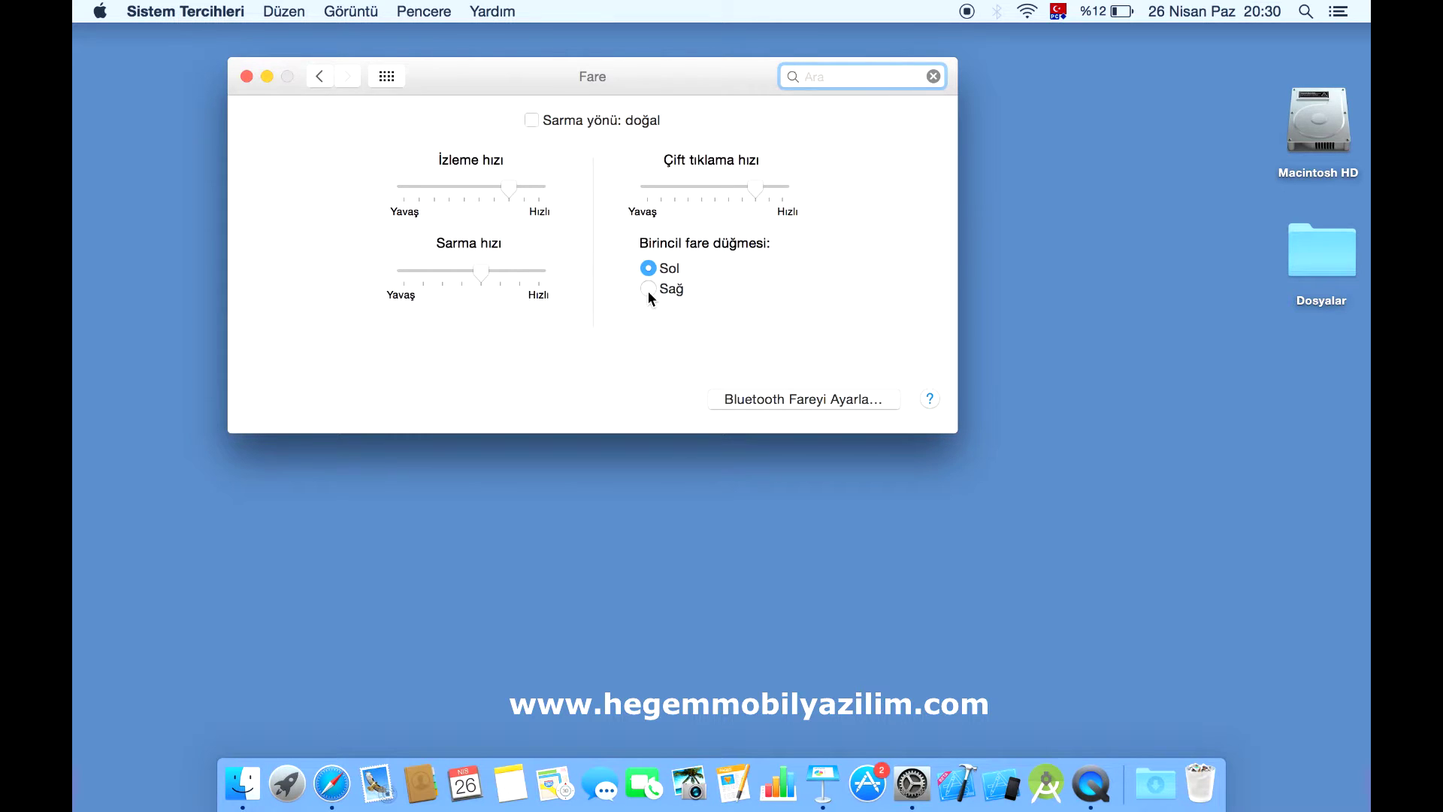
{"action": "left_click", "coordinate": [811, 404]}
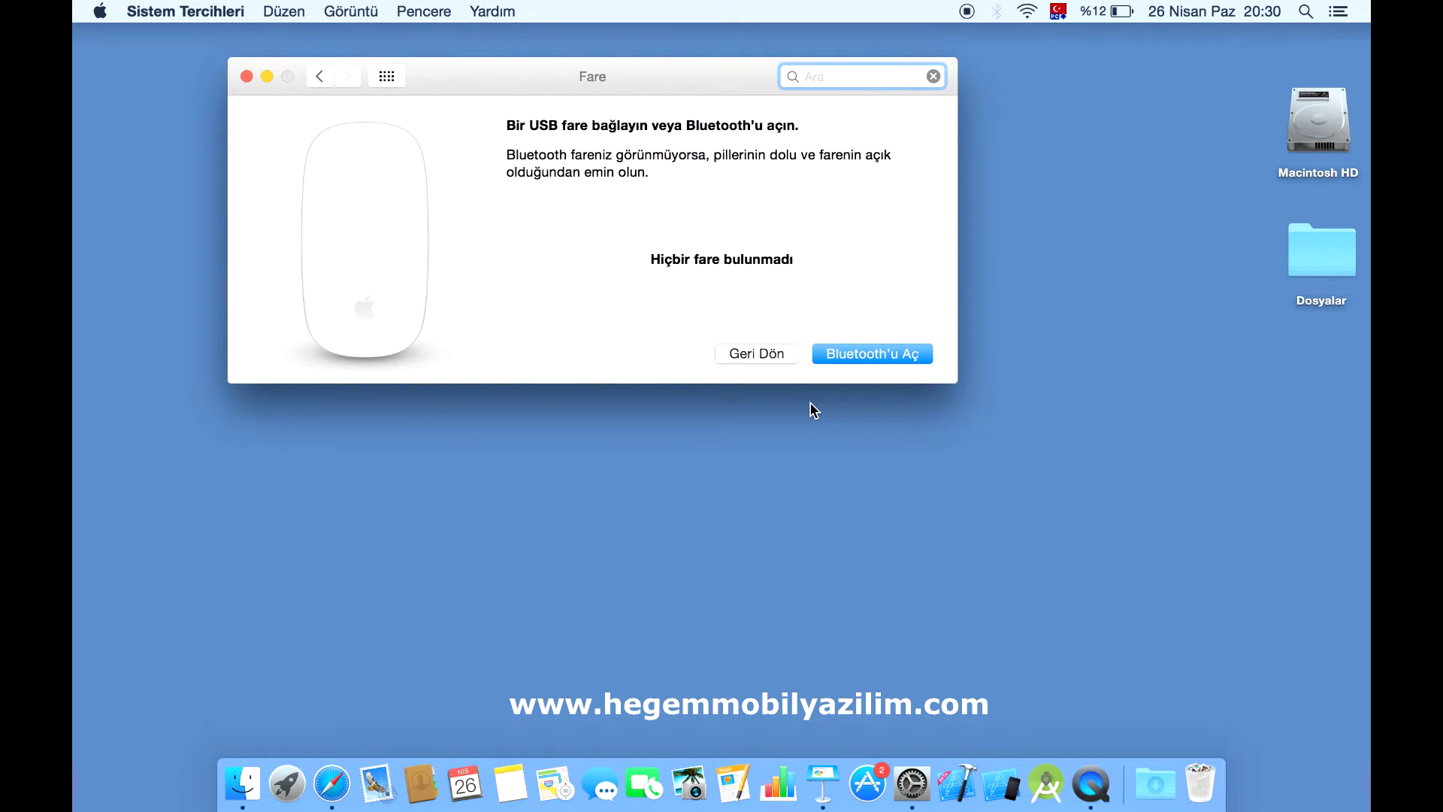
{"action": "left_click", "coordinate": [246, 77]}
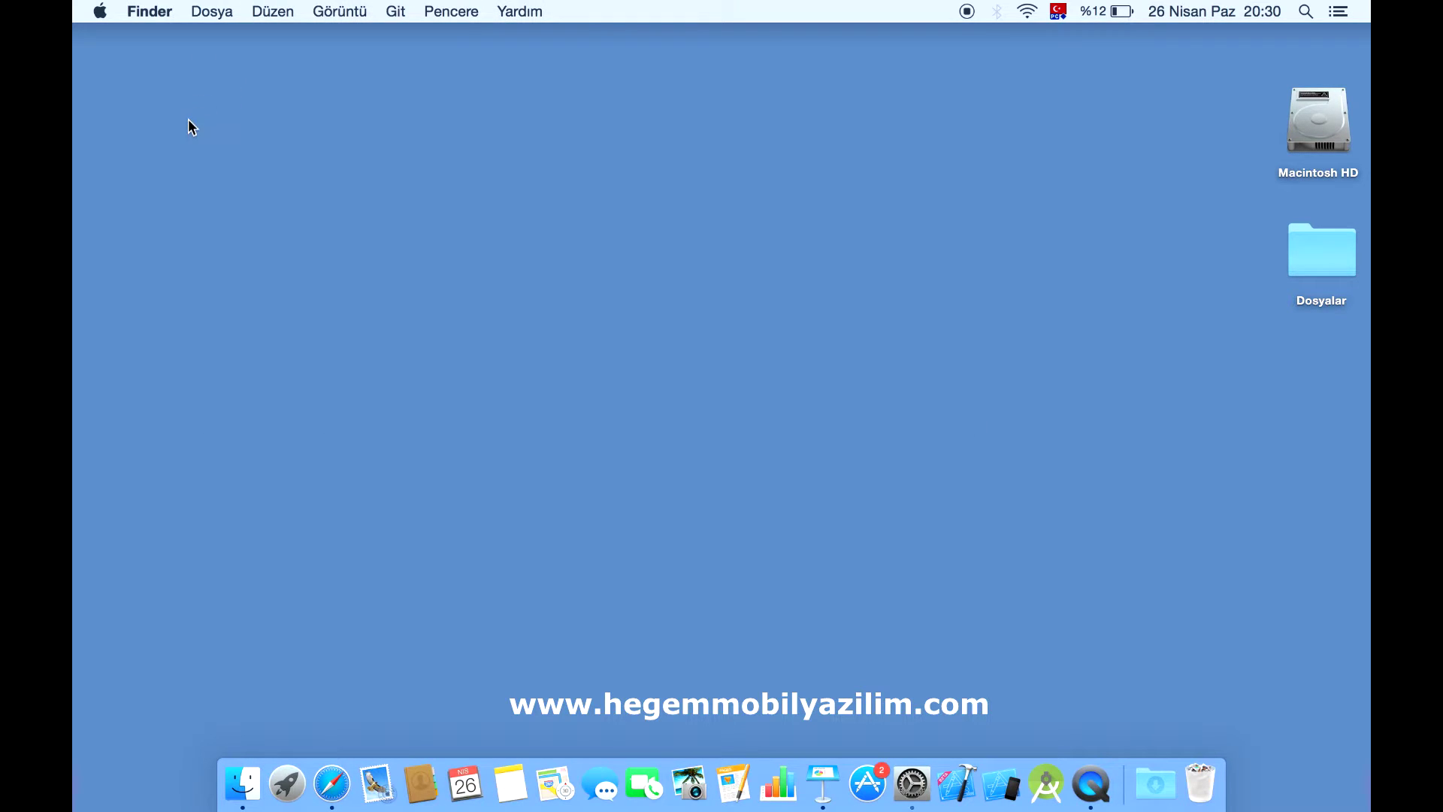
Open the İzleme Dörtgeni preferences and enable Tıklamak için vurma with one finger
{"action": "left_click", "coordinate": [103, 12]}
{"action": "mouse_move", "coordinate": [178, 124]}
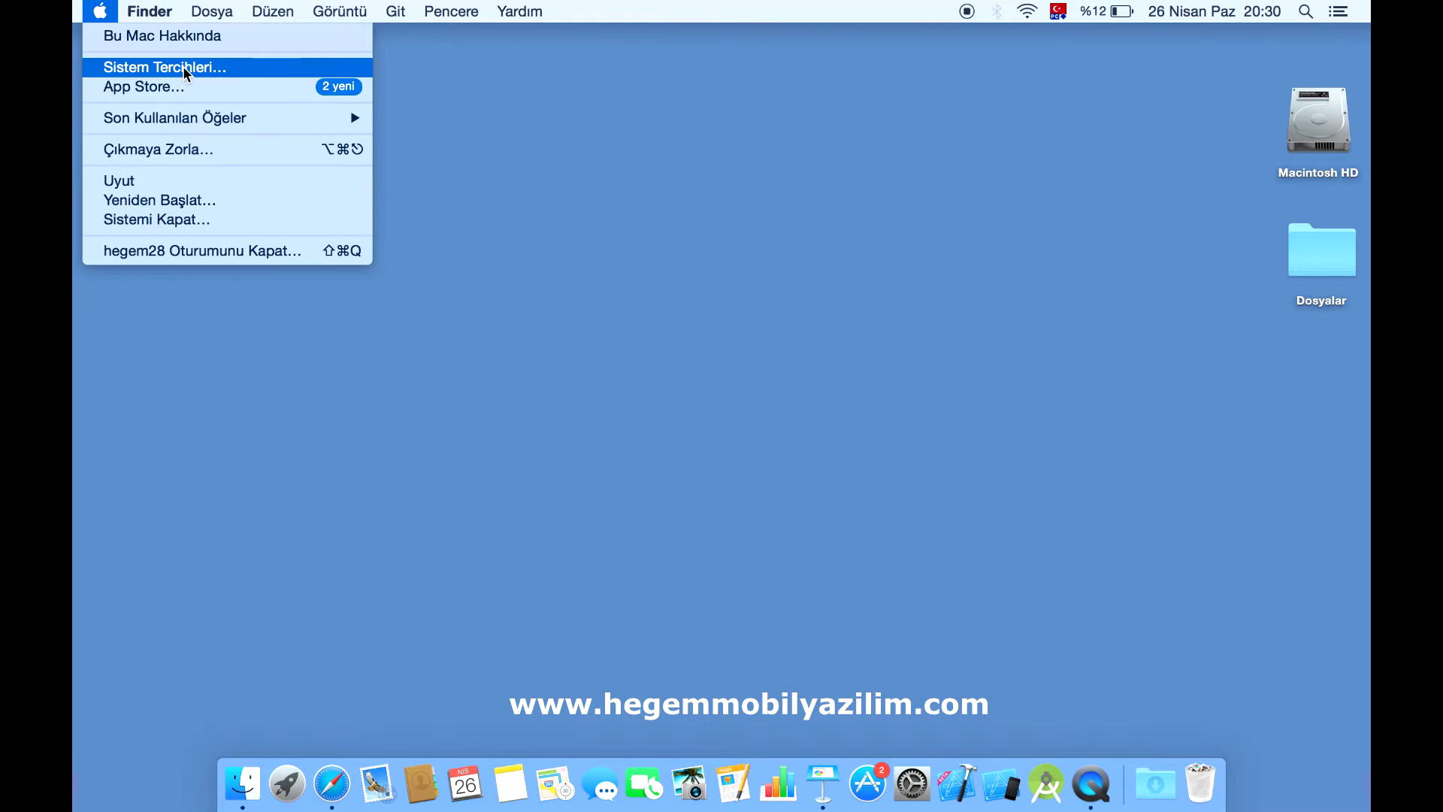
{"action": "left_click", "coordinate": [183, 66]}
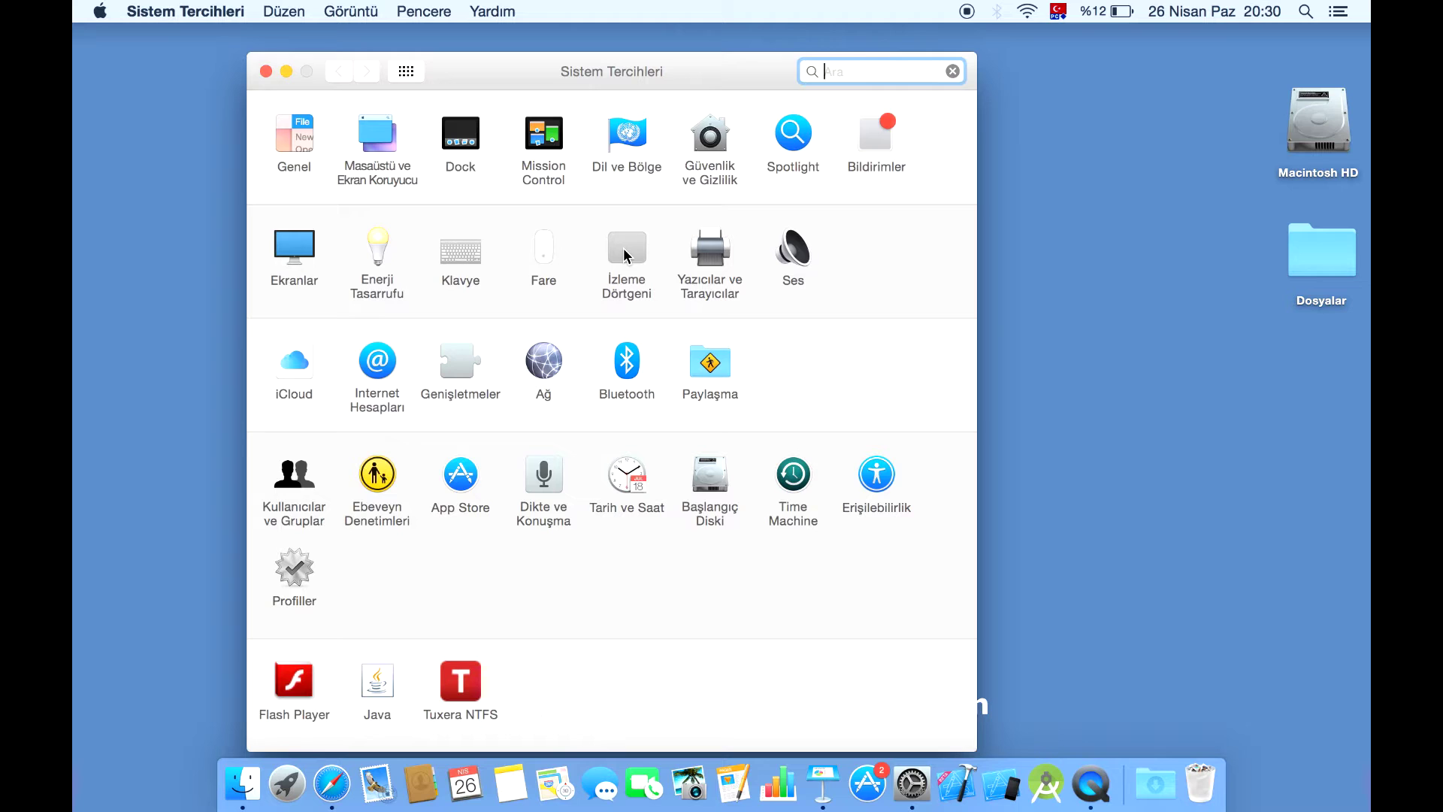
{"action": "left_click", "coordinate": [624, 252]}
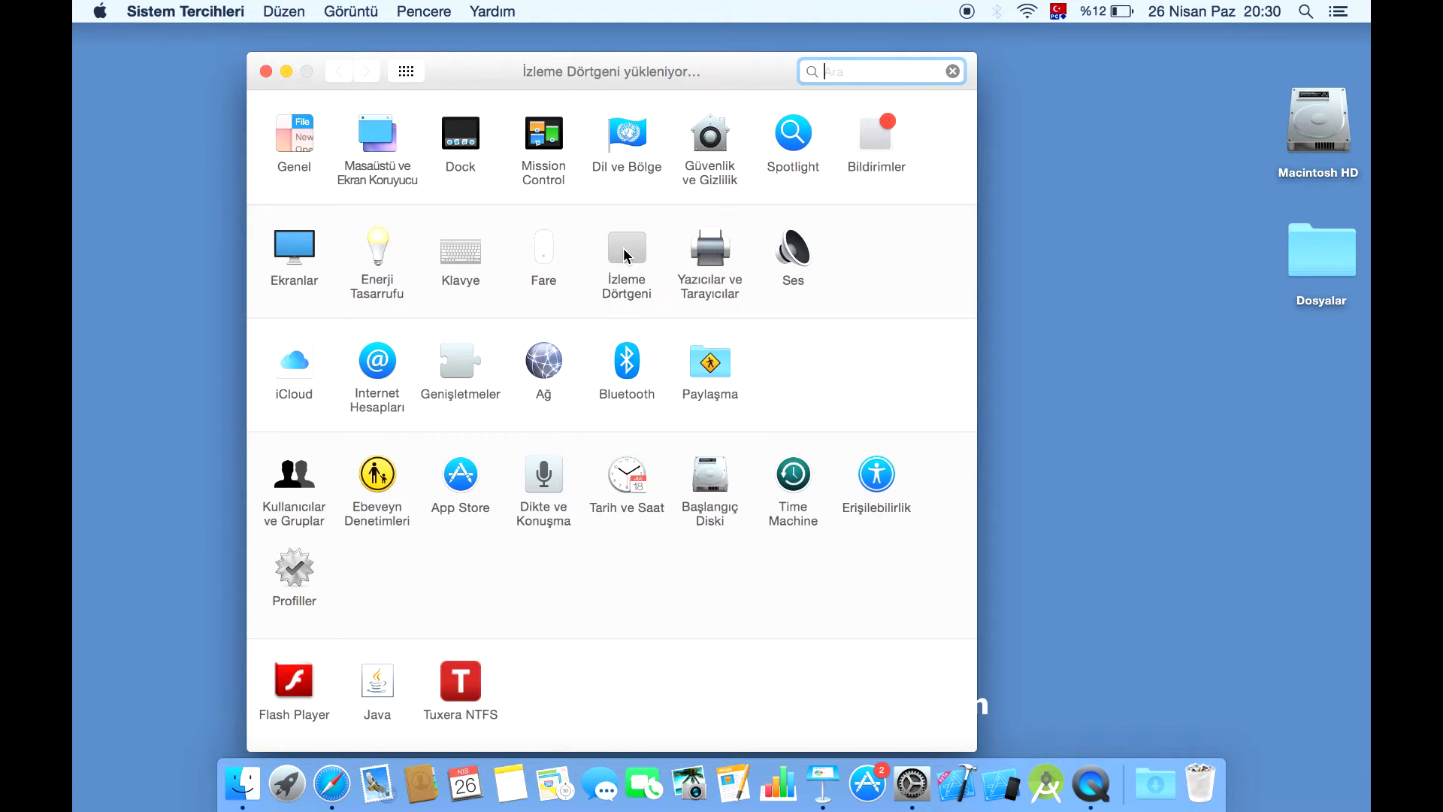
{"action": "left_click_drag", "start_coordinate": [678, 62], "coordinate": [706, 78]}
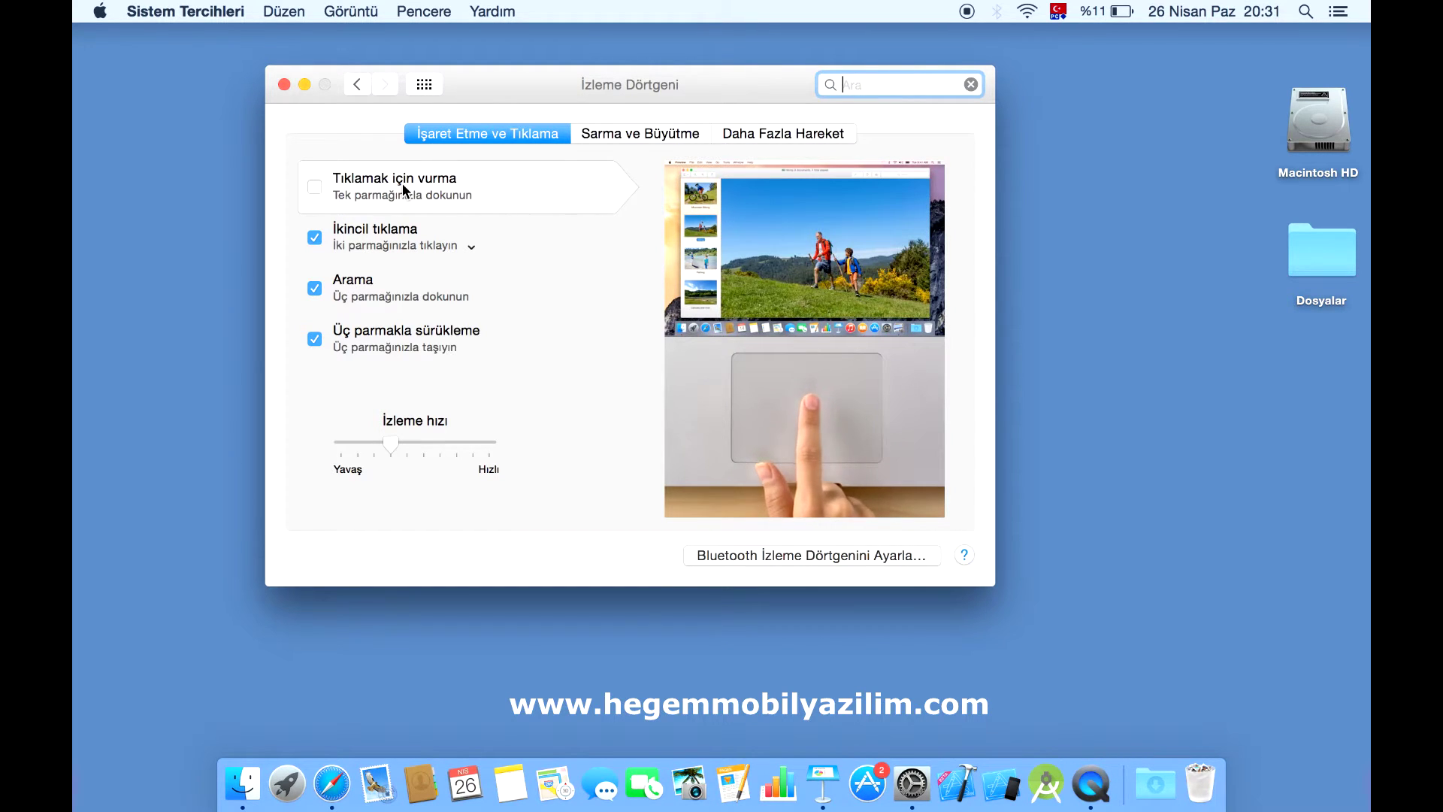
{"action": "left_click", "coordinate": [313, 190]}
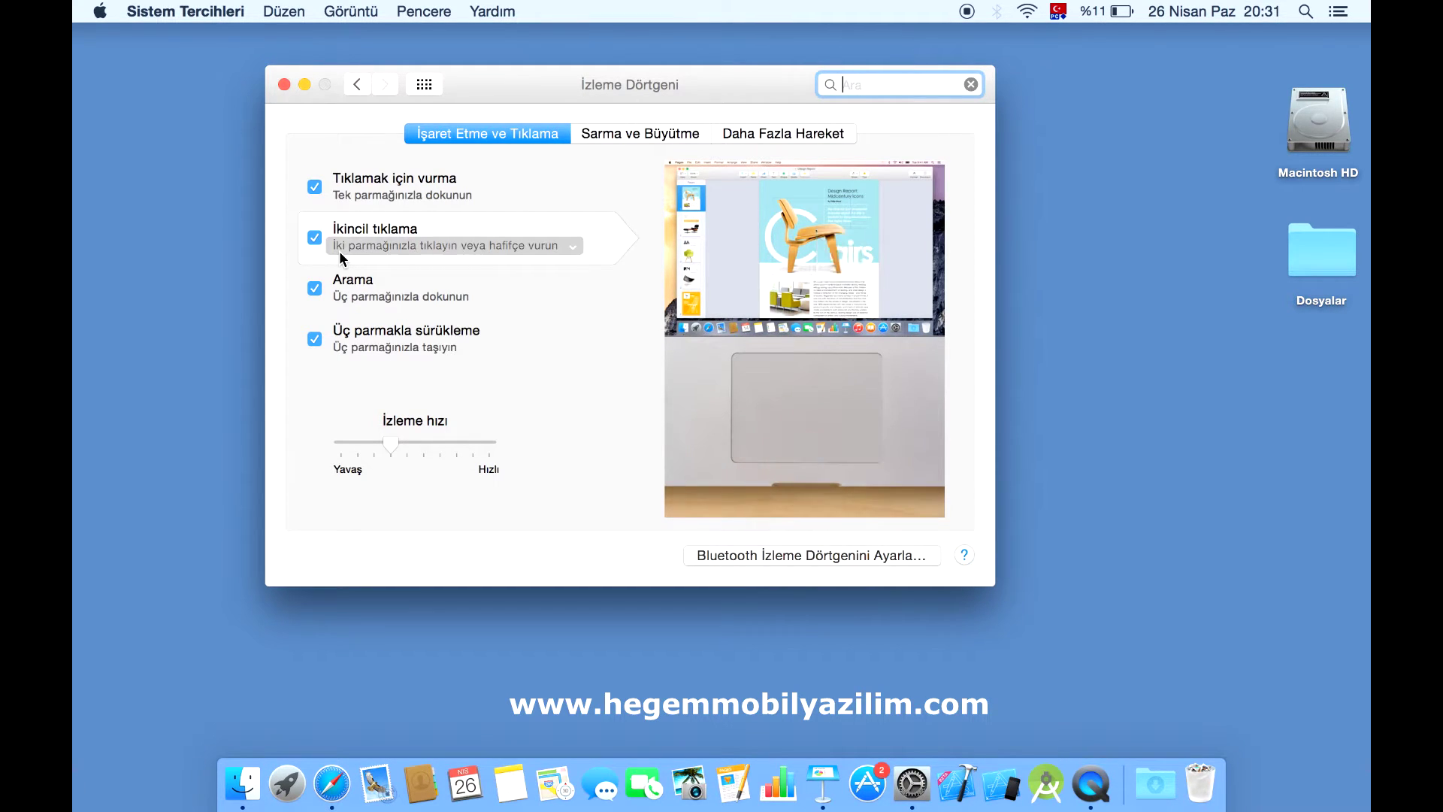
View the available options for the trackpad's İkincil tıklama gesture without changing the selection
{"action": "left_click", "coordinate": [574, 245]}
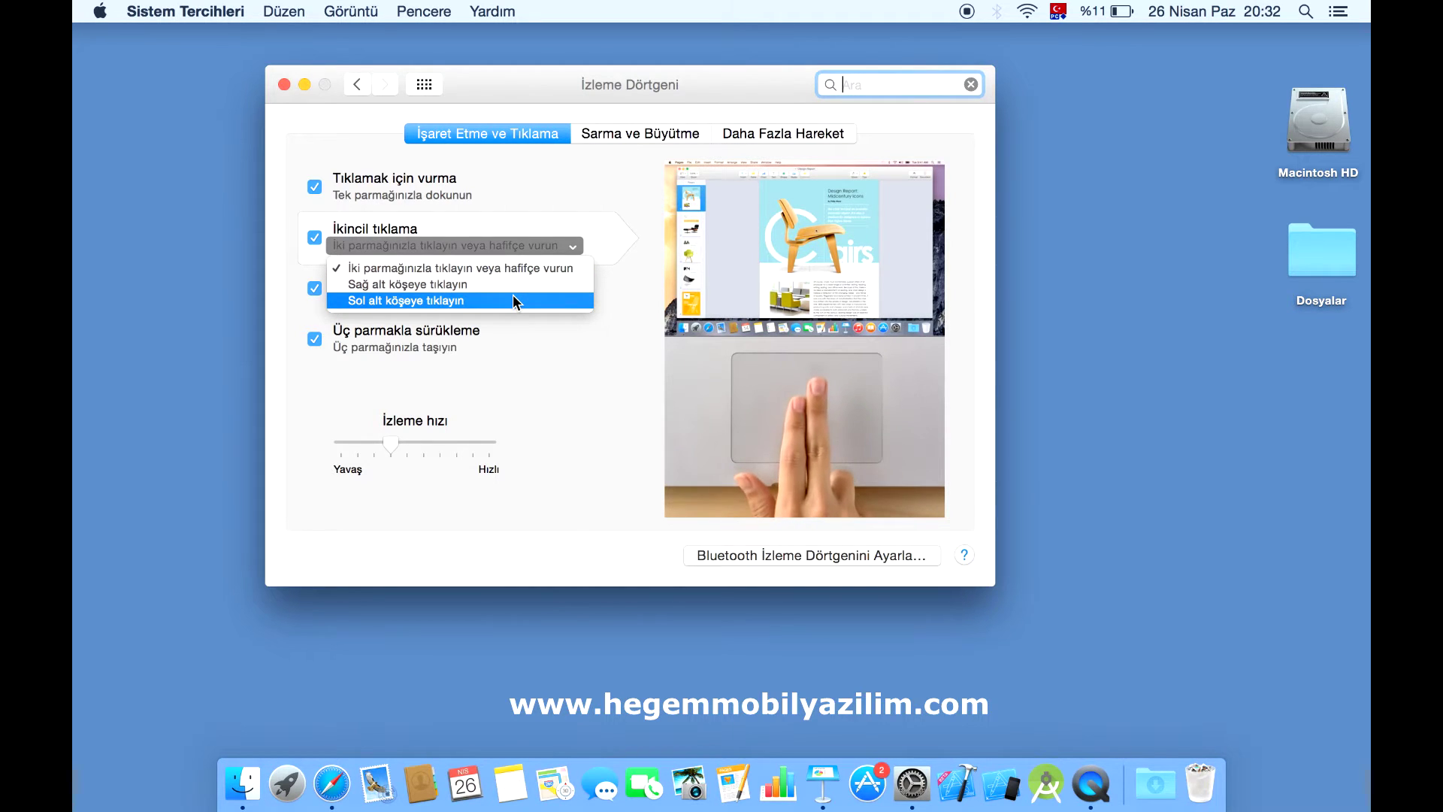
{"action": "left_click", "coordinate": [611, 339]}
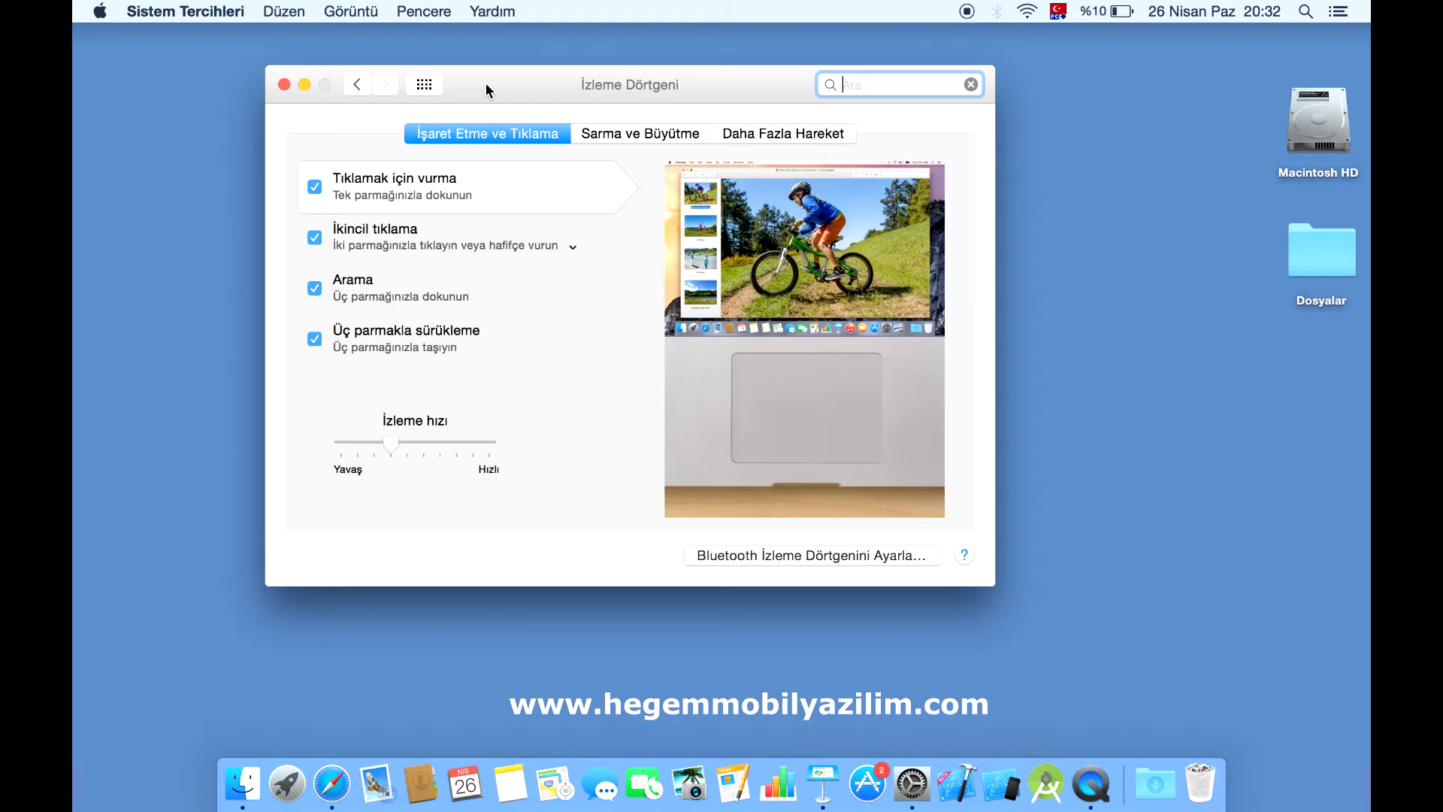
{"action": "left_click_drag", "start_coordinate": [485, 82], "coordinate": [501, 149]}
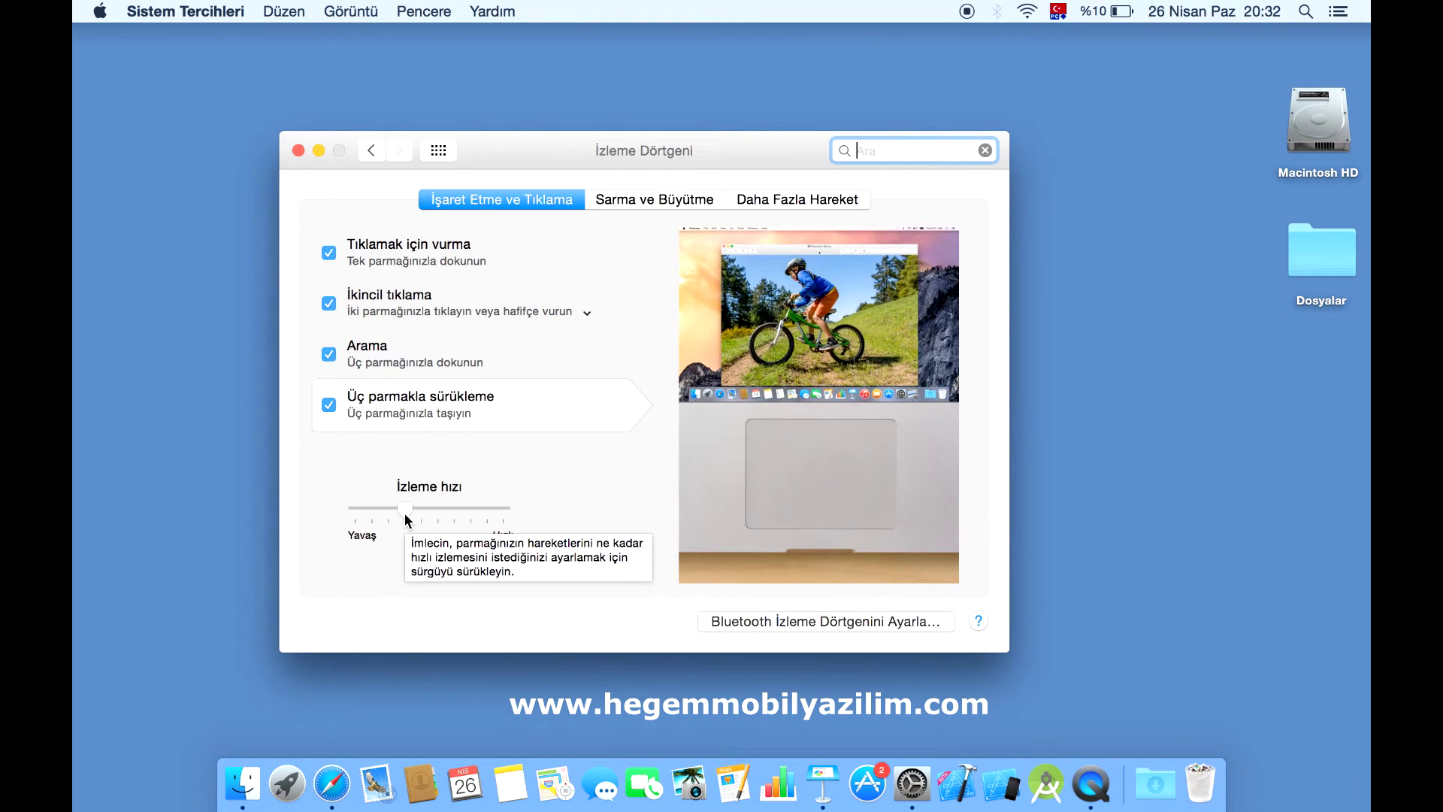
Switch the trackpad's natural scroll direction on and back off, and open the Daha Fazla Hareket gestures
{"action": "left_click", "coordinate": [650, 200]}
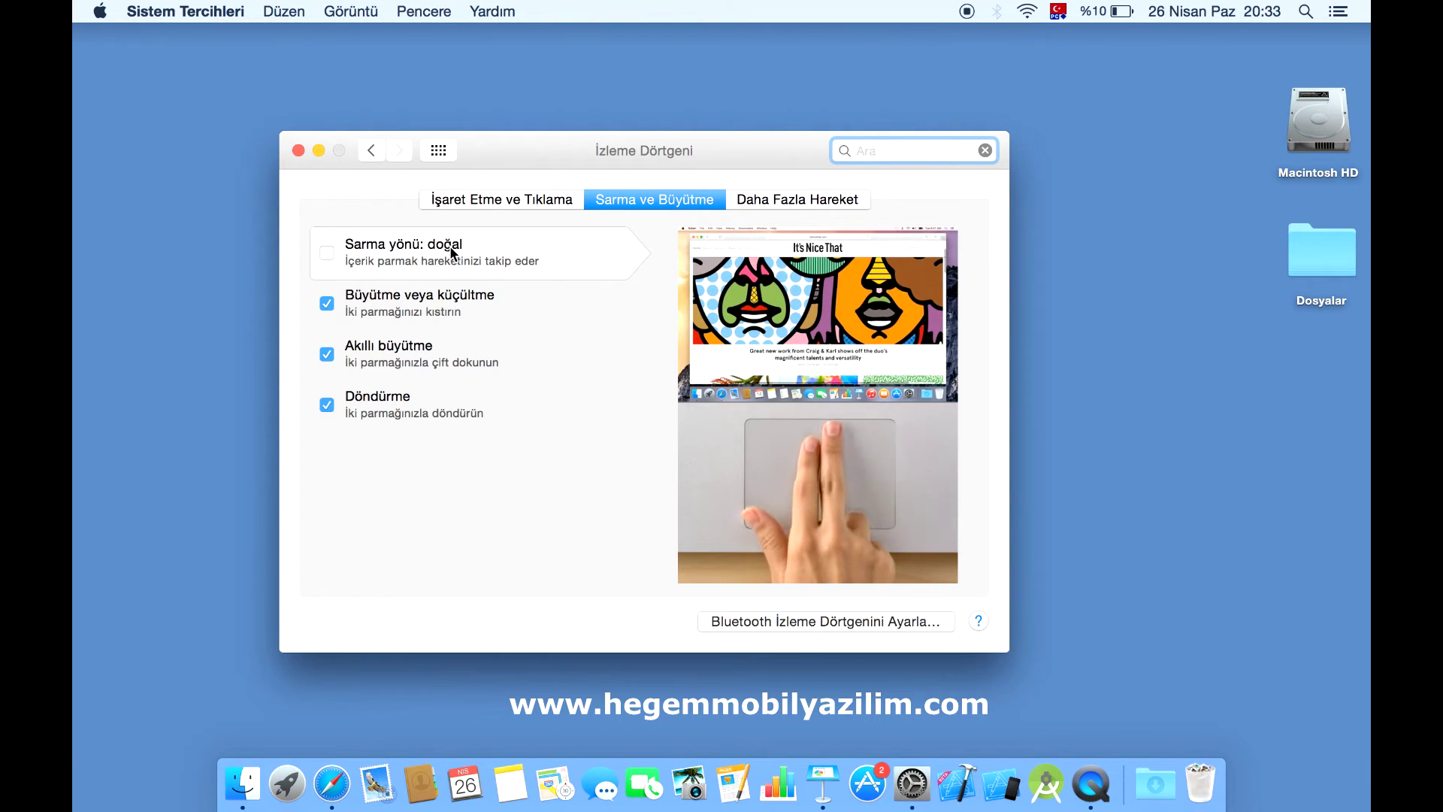
{"action": "left_click", "coordinate": [326, 254]}
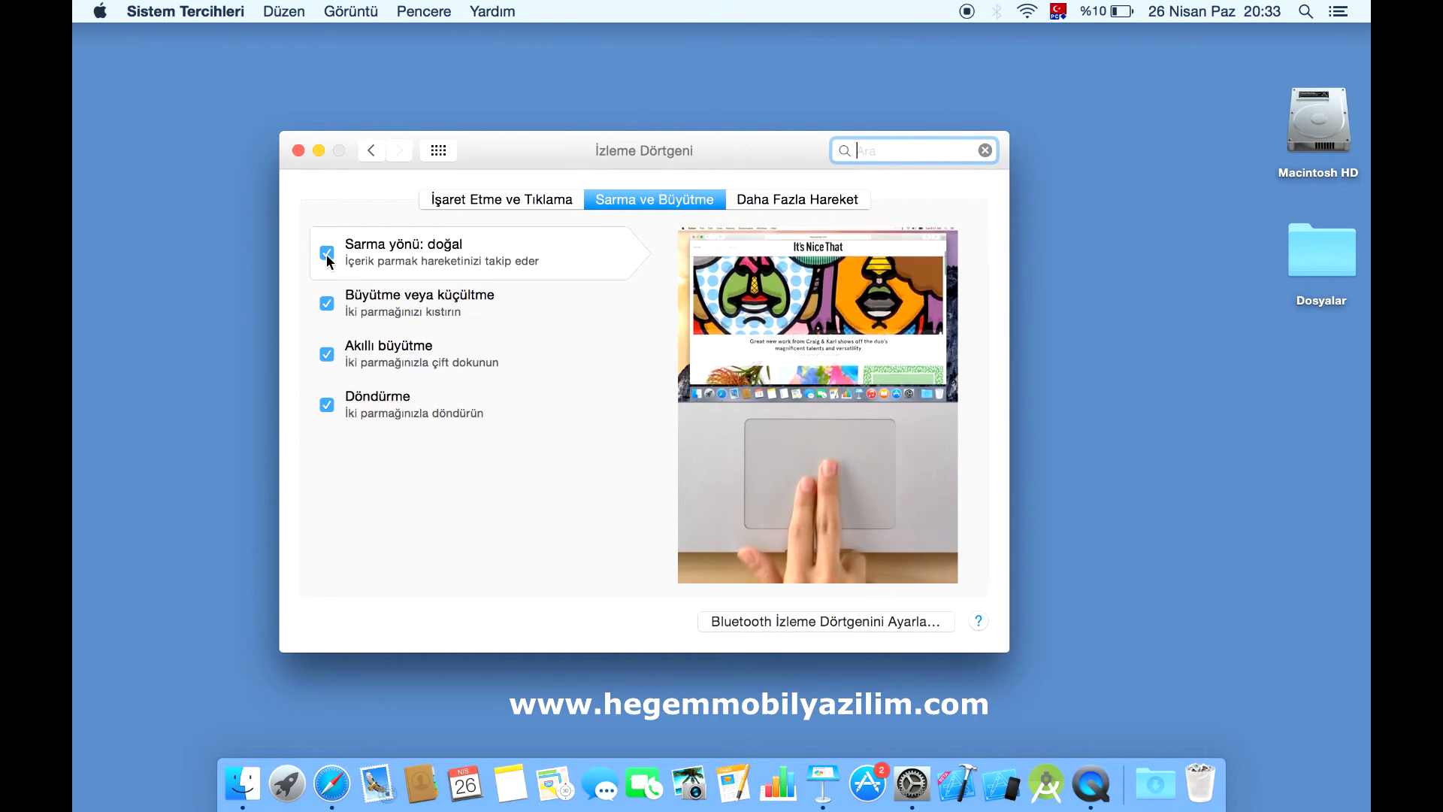
{"action": "left_click", "coordinate": [327, 254]}
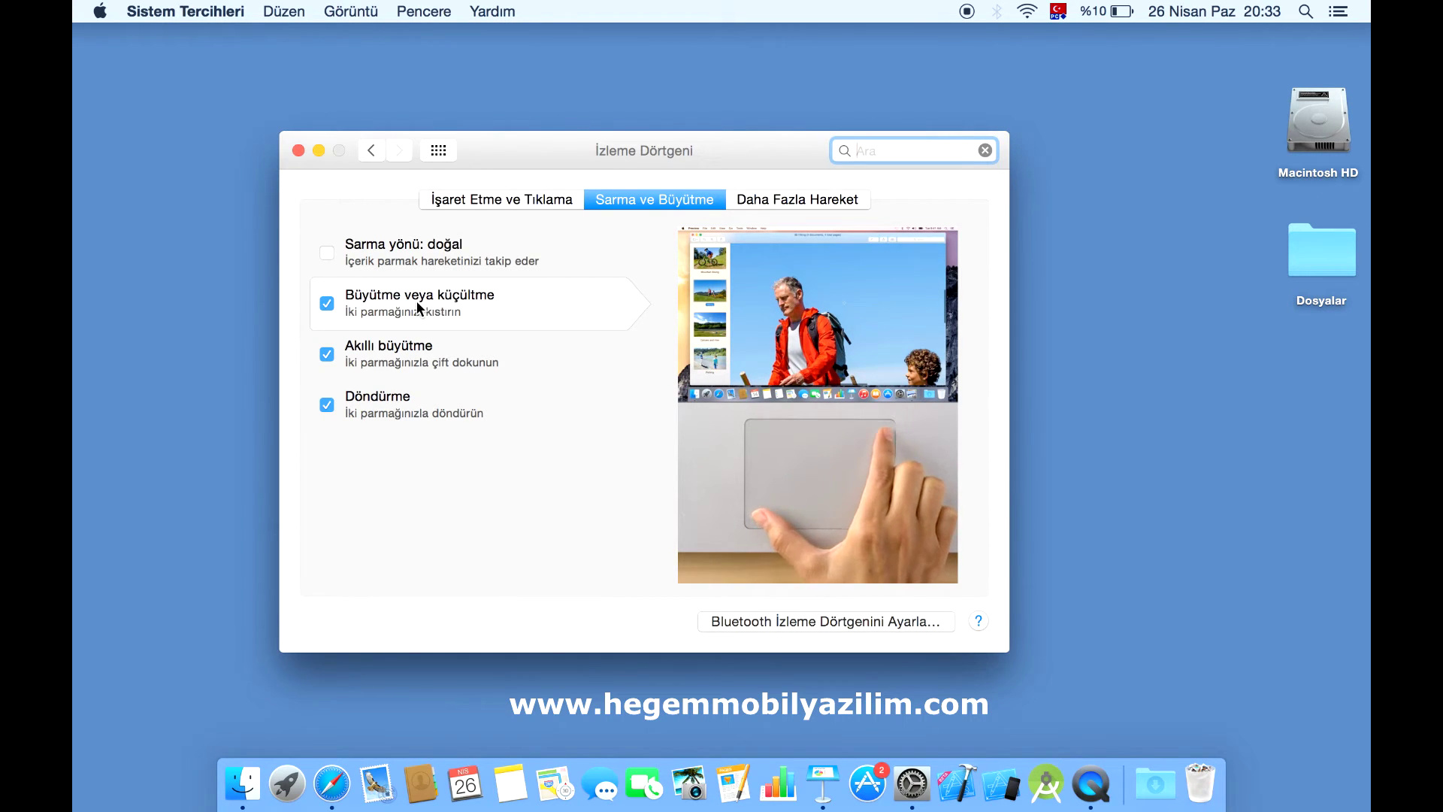
{"action": "mouse_move", "coordinate": [413, 351]}
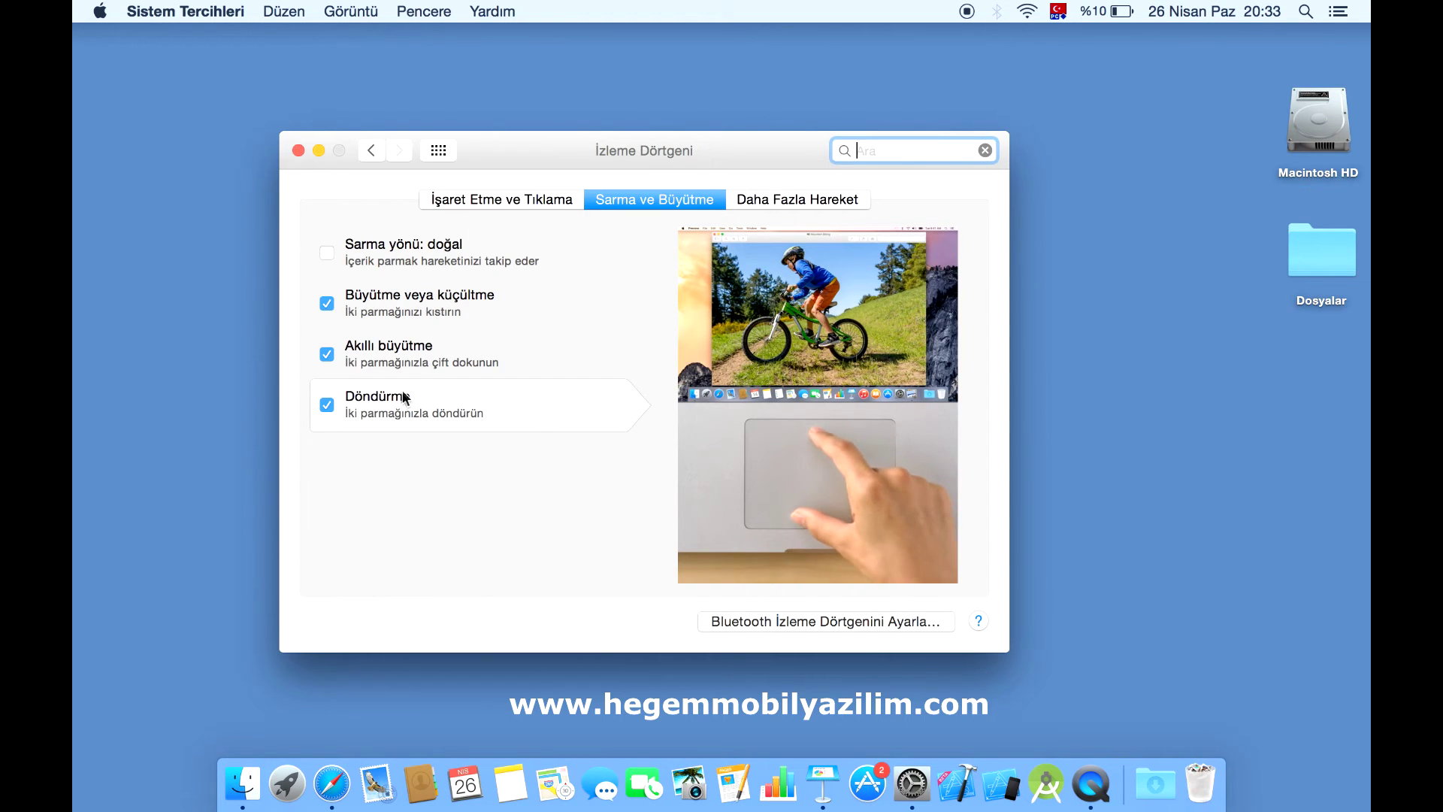
{"action": "left_click", "coordinate": [825, 200]}
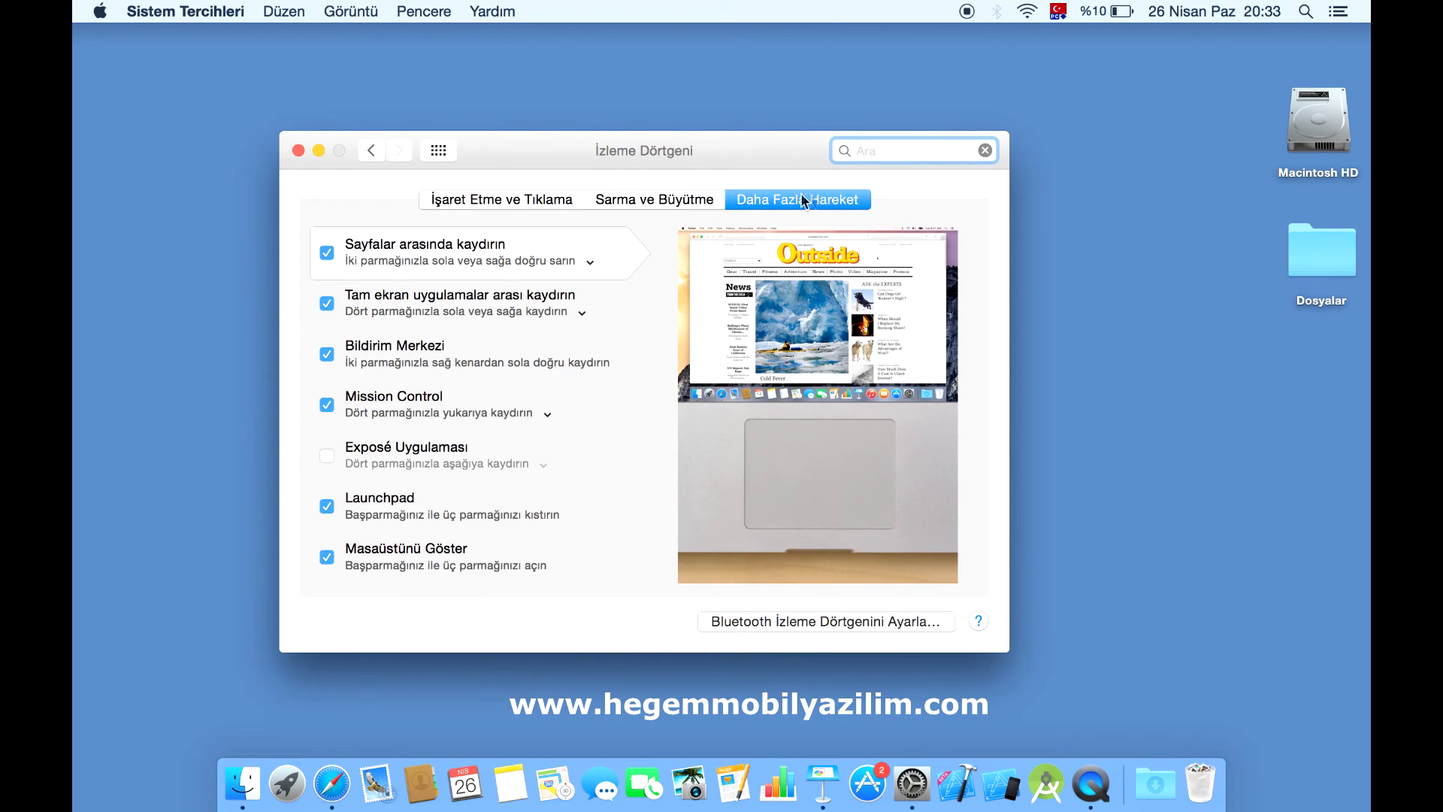